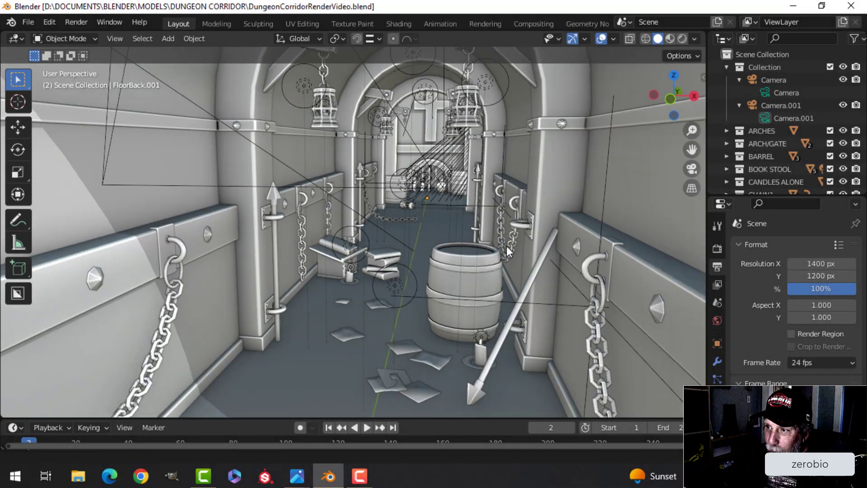
scroll(438, 250, up, 4)
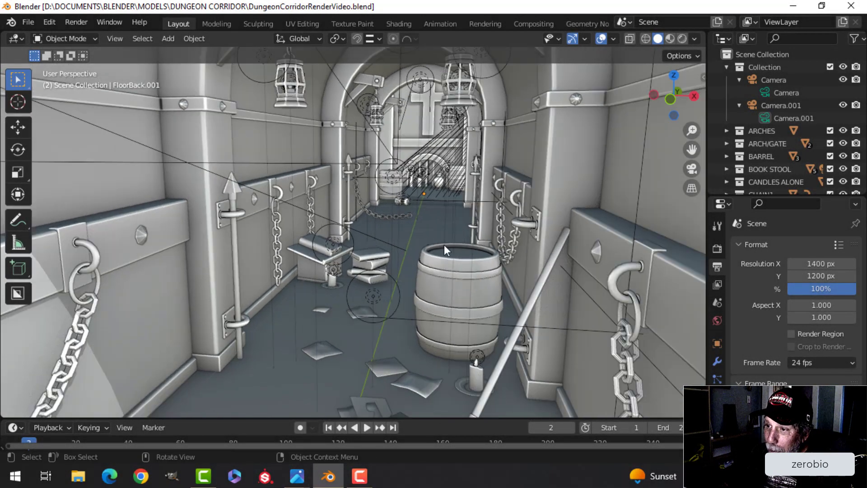
mouse_move(444, 245)
middle_down()
mouse_move(461, 241)
mouse_move(429, 251)
mouse_move(467, 244)
mouse_move(430, 248)
mouse_move(462, 249)
mouse_move(453, 243)
middle_up()
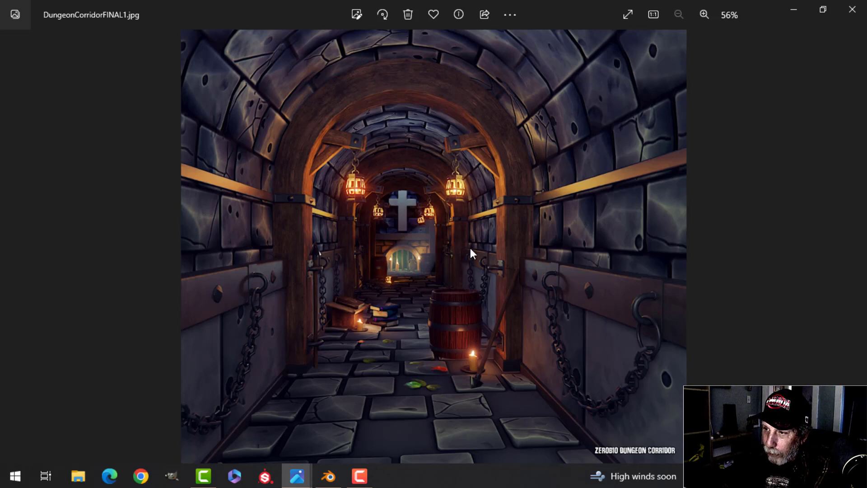
Switch to the image viewer and examine the DungeonCorridorFINAL1.jpg render up close, from the arches, lanterns and cross down to the barrel, books and floor stones
scroll(506, 266, up, 5)
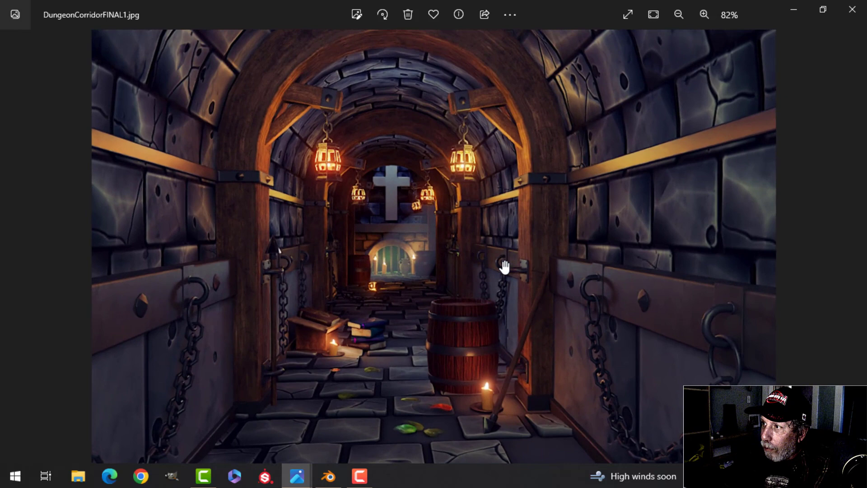
scroll(504, 267, up, 2)
drag(439, 222, 416, 273)
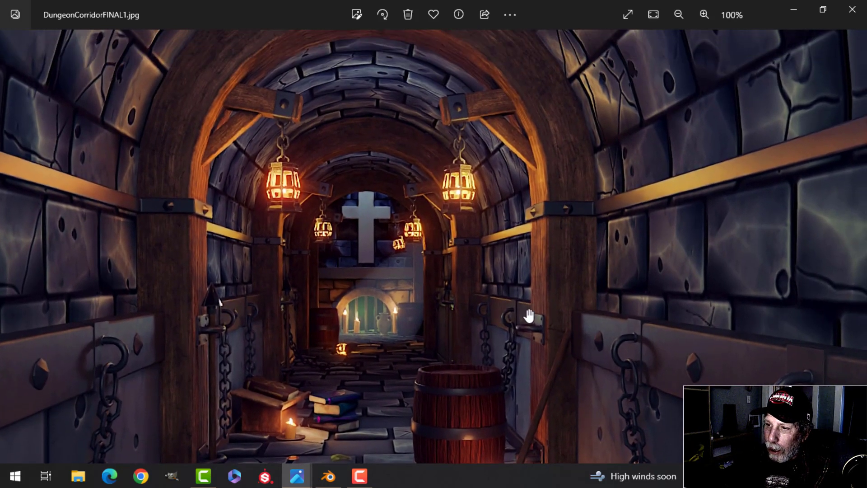
drag(509, 320, 536, 284)
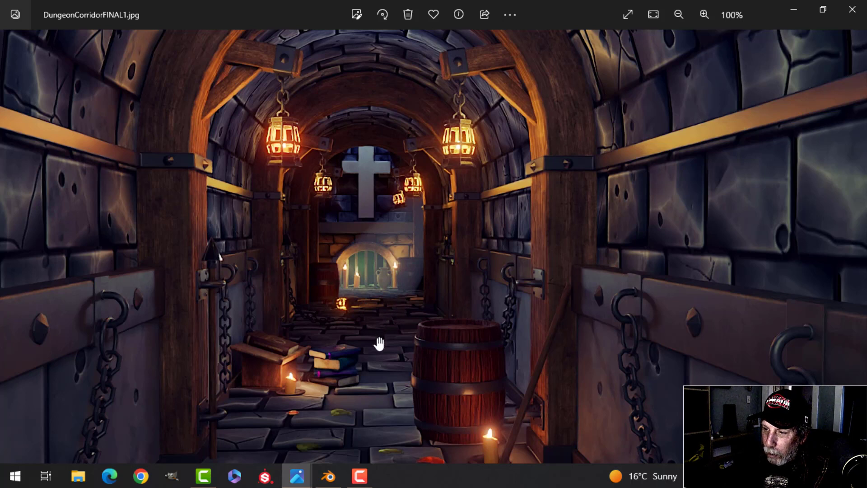
scroll(379, 343, down, 1)
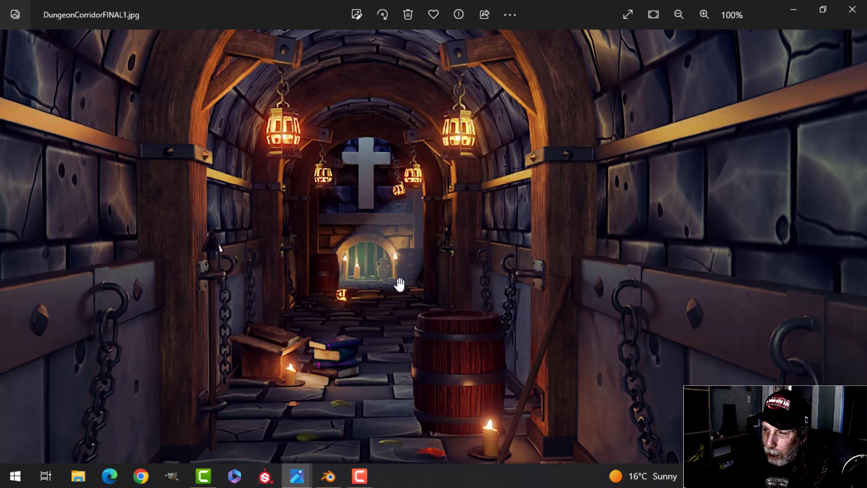
scroll(400, 284, down, 2)
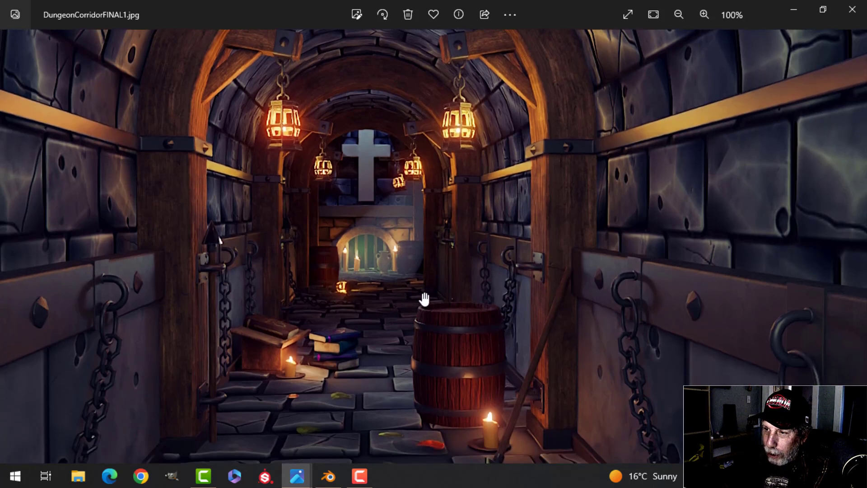
drag(408, 329, 393, 226)
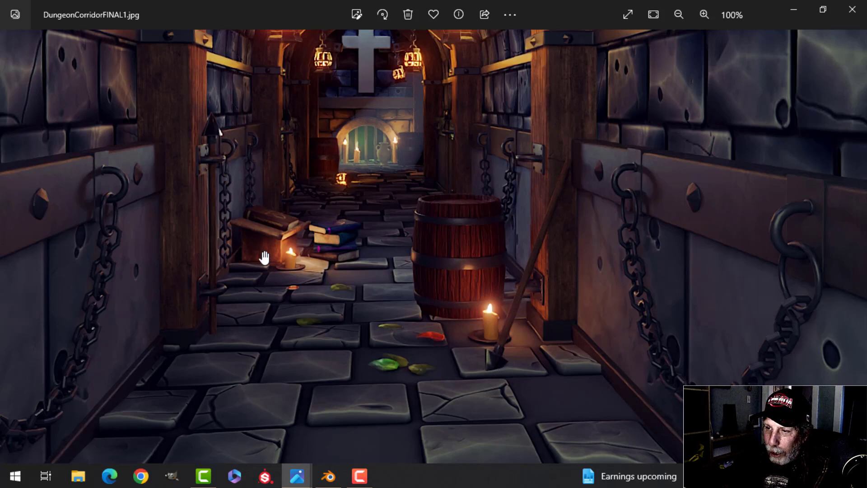
drag(373, 270, 380, 186)
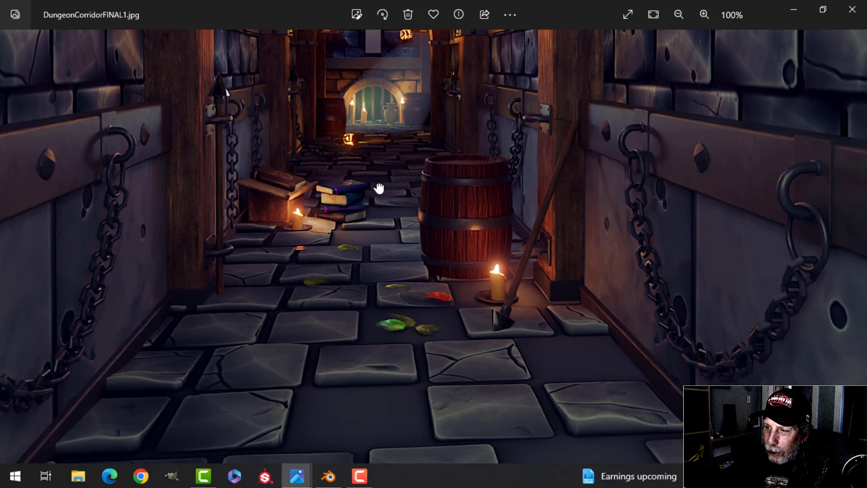
drag(433, 179, 432, 271)
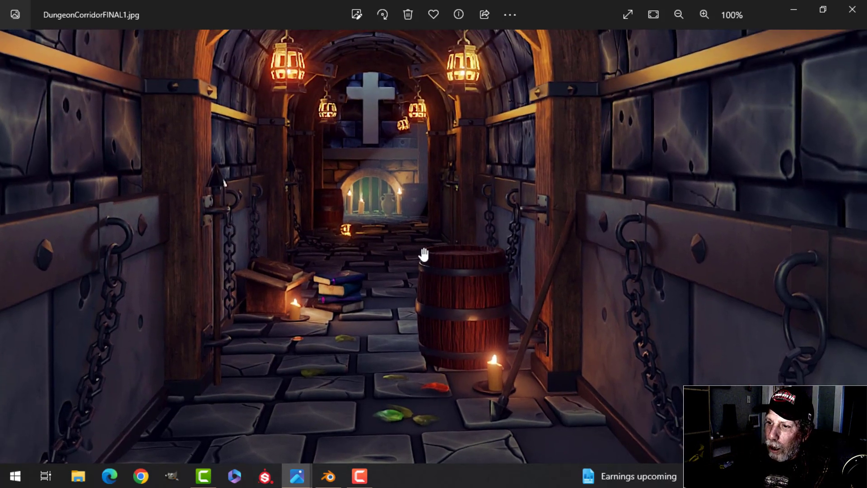
drag(422, 240, 423, 246)
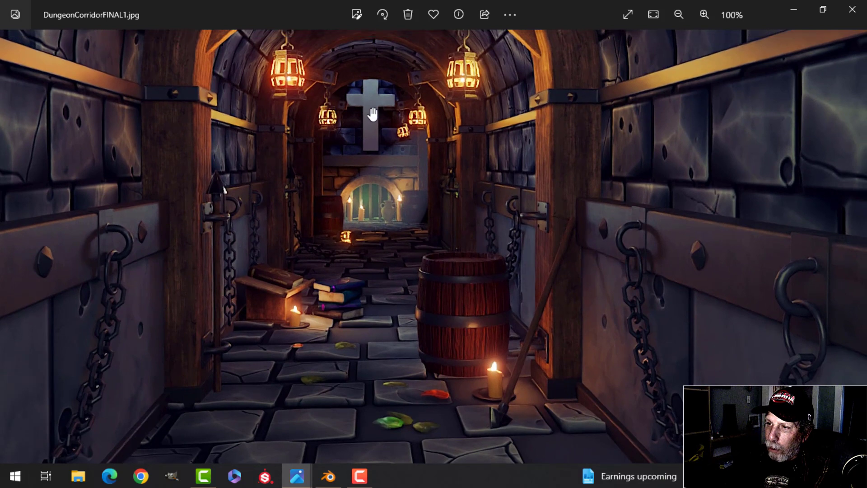
mouse_move(395, 299)
mouse_down()
mouse_move(397, 277)
mouse_move(393, 287)
mouse_up()
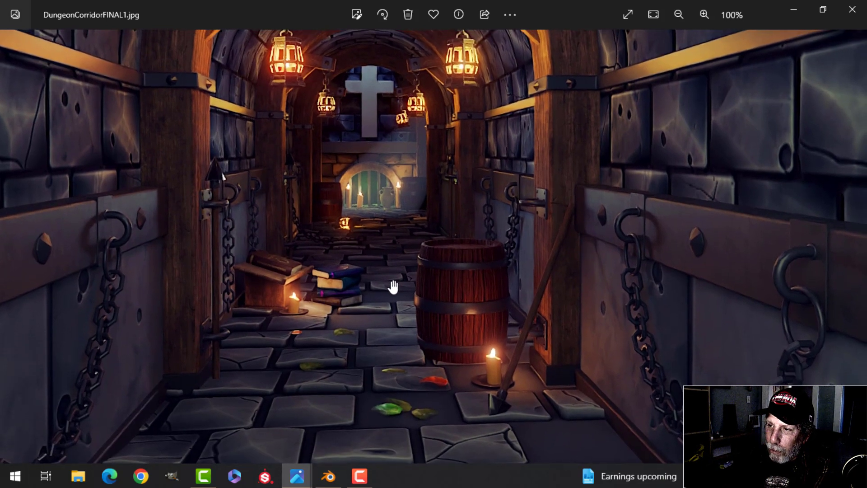
drag(382, 250, 381, 271)
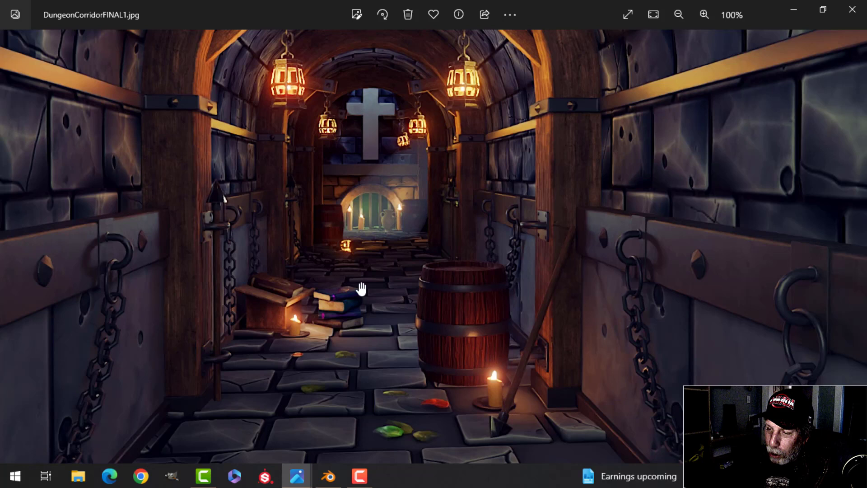
scroll(393, 285, up, 1)
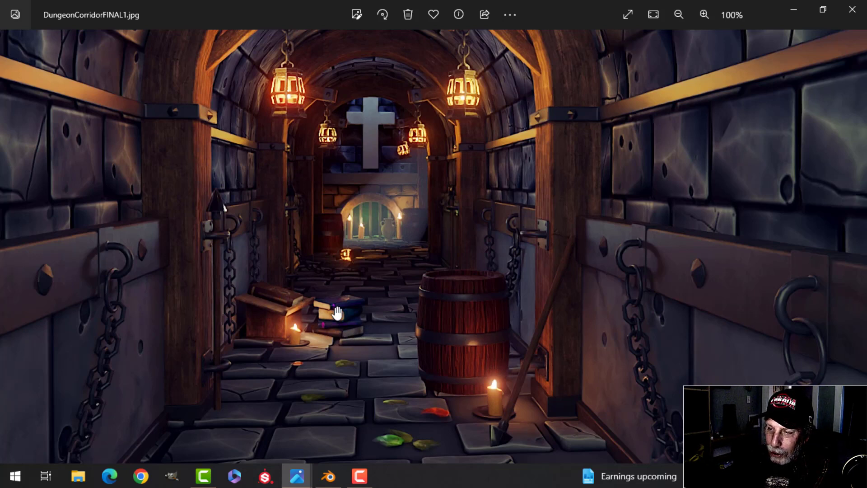
drag(351, 334, 337, 318)
scroll(338, 318, up, 5)
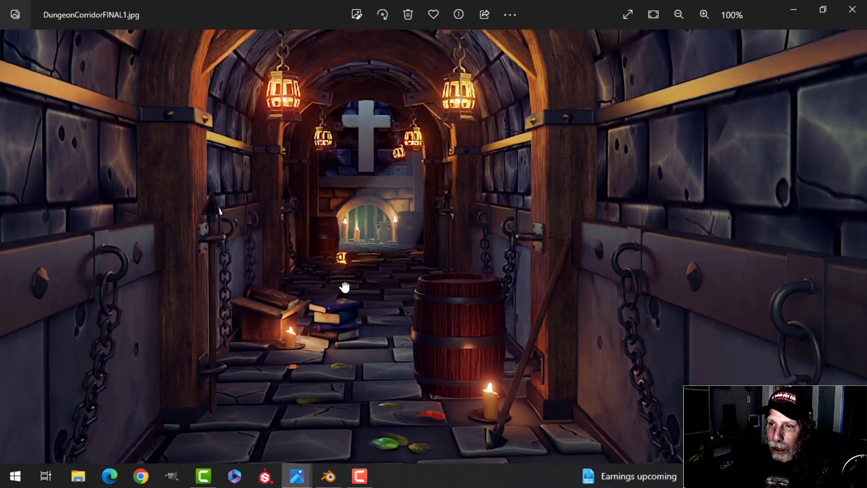
scroll(351, 265, down, 5)
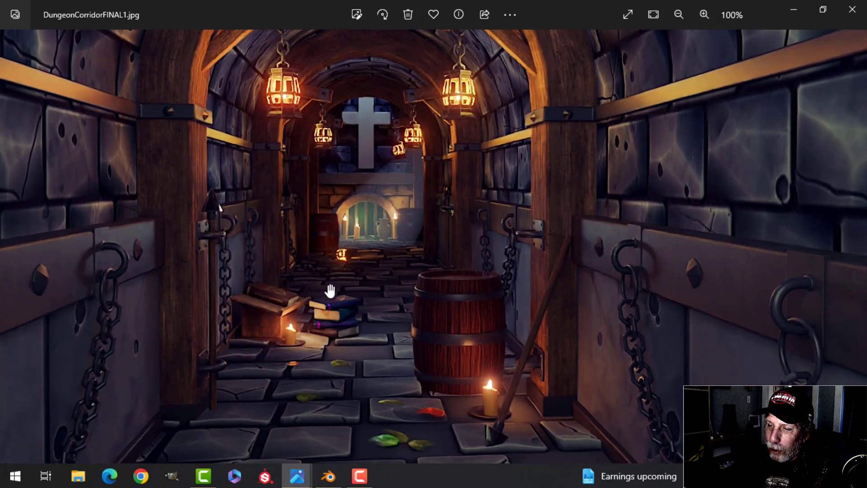
mouse_move(389, 302)
mouse_down()
mouse_move(387, 272)
mouse_move(386, 285)
mouse_up()
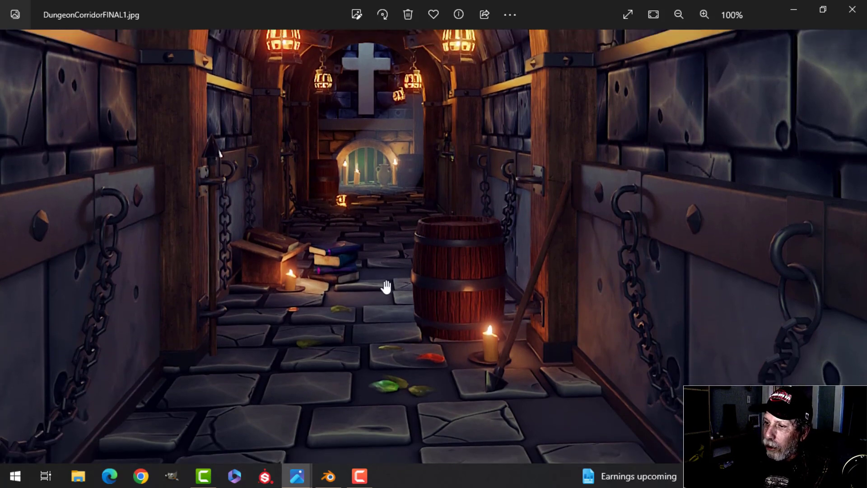
scroll(387, 249, up, 2)
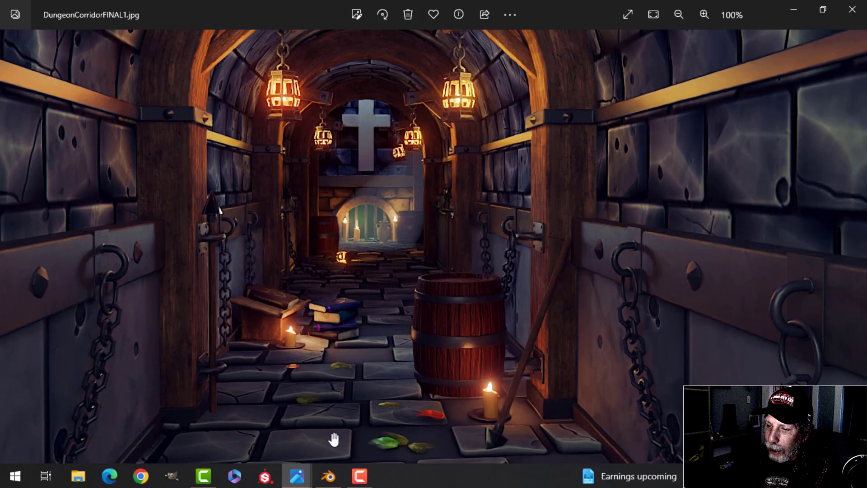
Bring up the DungeonCorridorFINAL2.jpg render in a maximized window and examine its lanterns, book stool, barrel, candles and stone floor up close
mouse_move(302, 478)
click(396, 414)
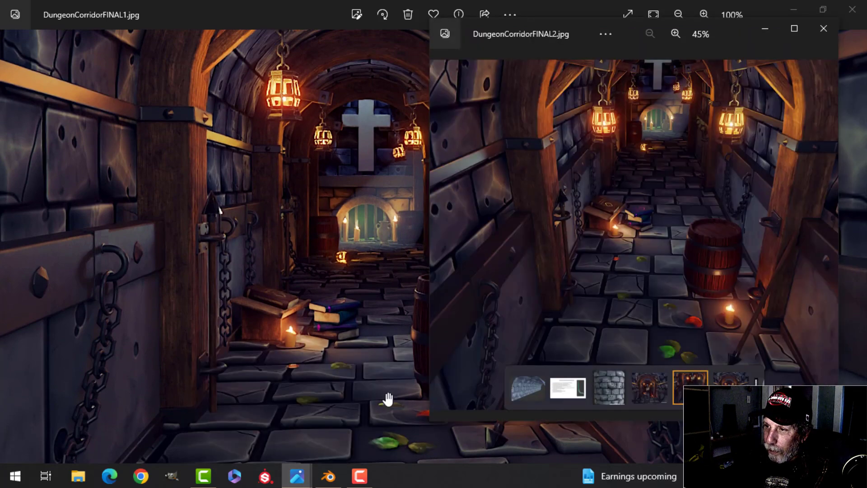
click(794, 29)
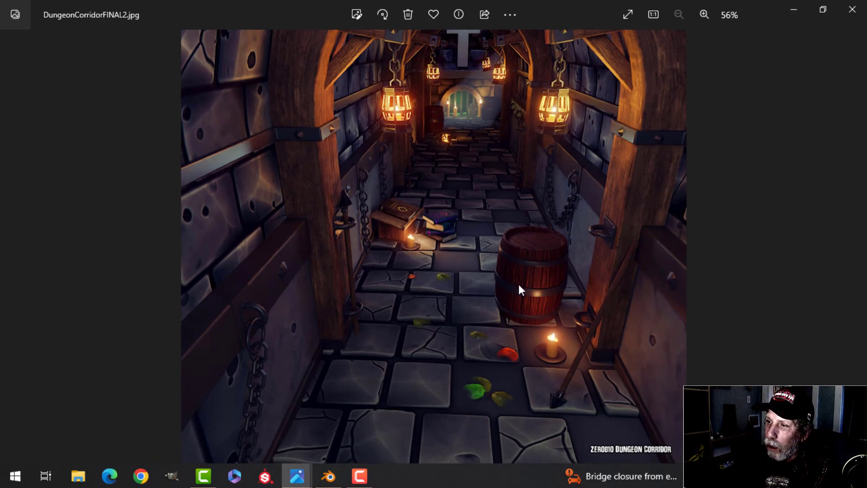
scroll(518, 285, up, 3)
scroll(524, 209, up, 1)
scroll(524, 209, up, 2)
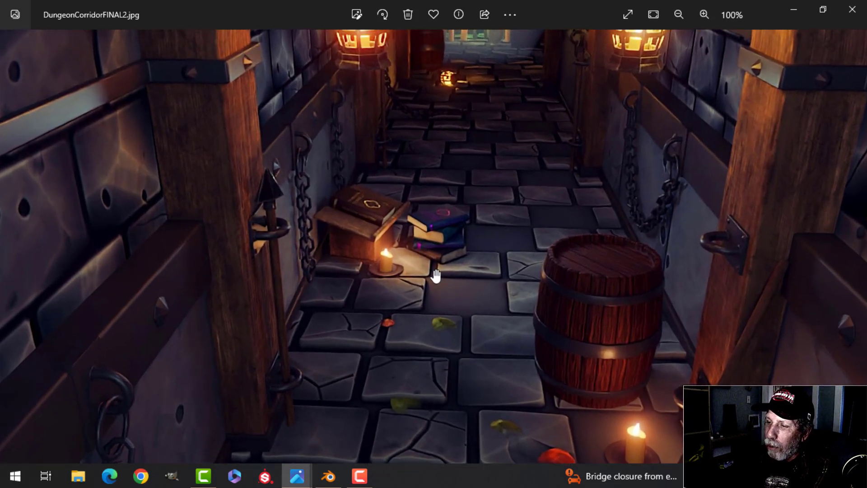
drag(482, 194, 455, 292)
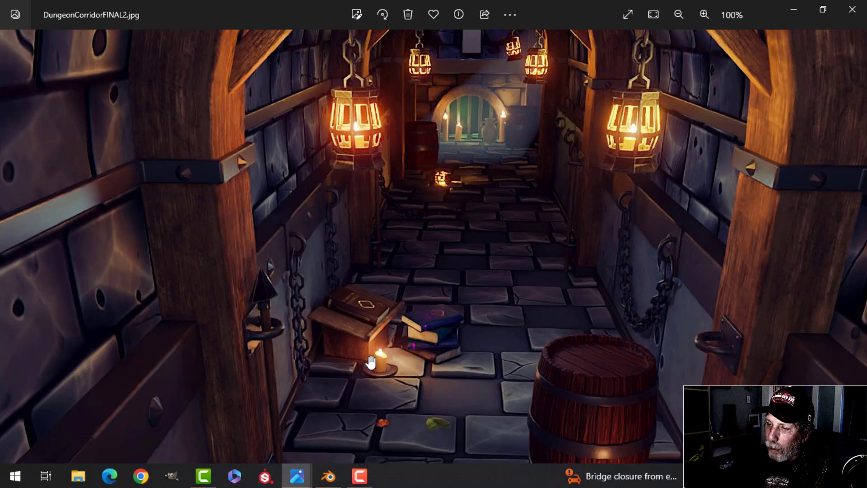
drag(483, 381, 478, 209)
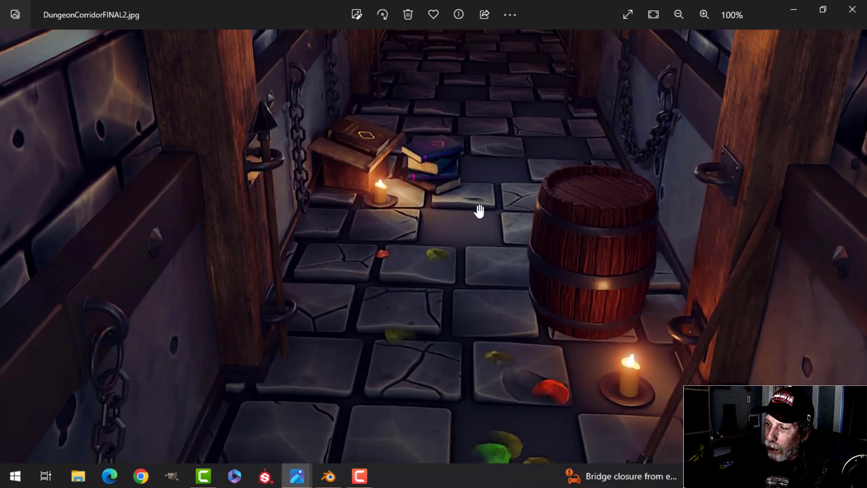
drag(479, 209, 457, 361)
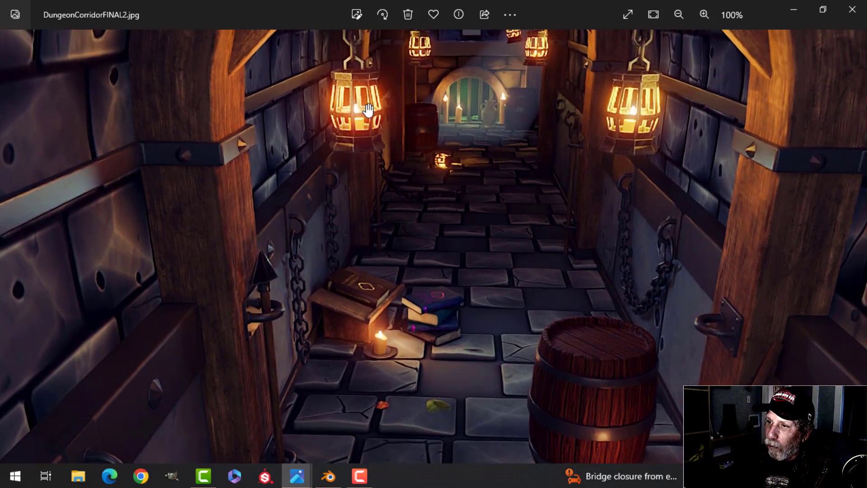
drag(517, 132, 506, 195)
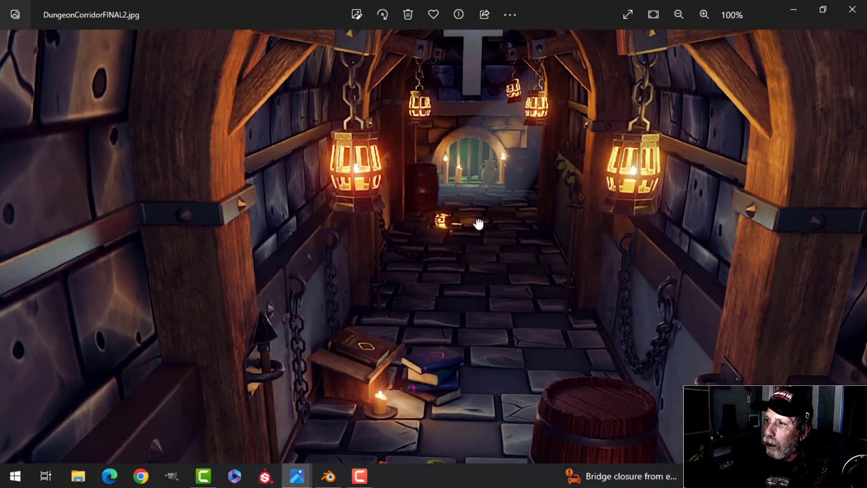
scroll(553, 285, down, 3)
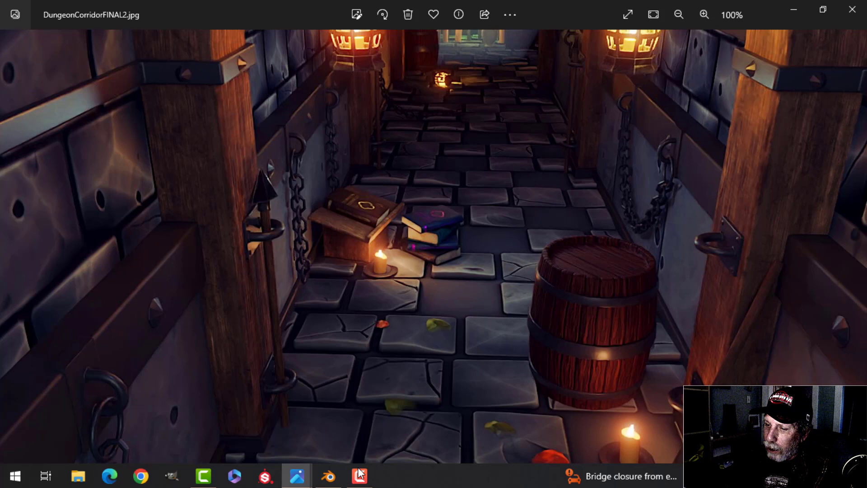
Switch to Blender and examine the dungeon corridor model from the inside and from outside its curved wall
click(328, 476)
scroll(476, 224, down, 1)
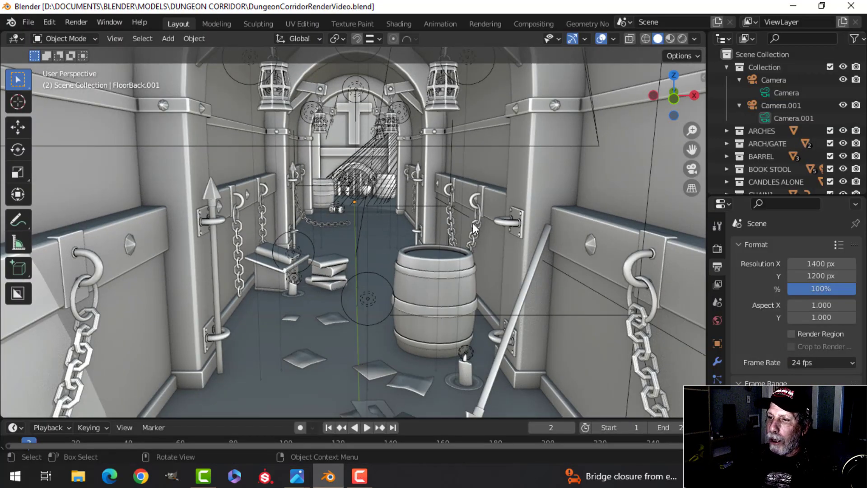
scroll(484, 224, down, 1)
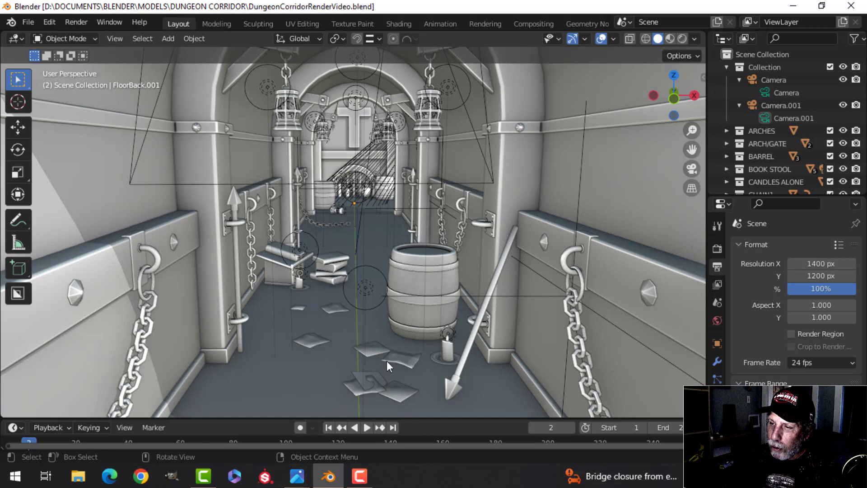
scroll(382, 292, up, 1)
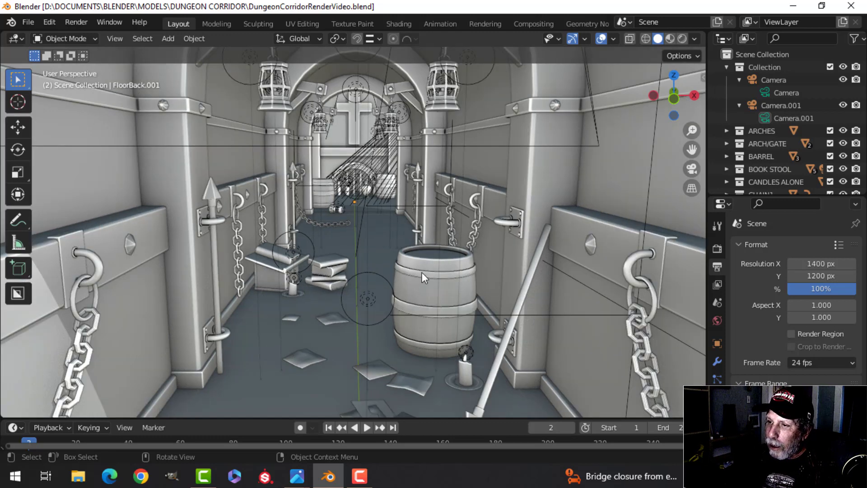
scroll(441, 247, down, 1)
scroll(451, 232, down, 1)
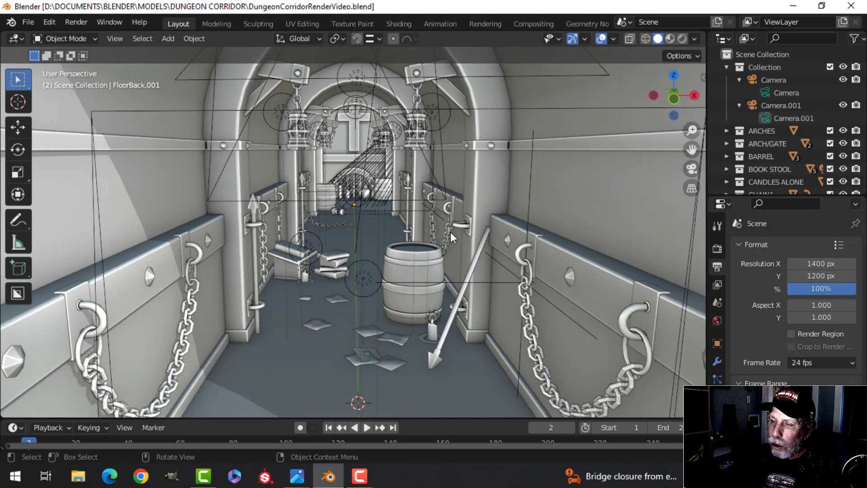
scroll(450, 232, down, 1)
middle_drag(506, 218, 367, 237)
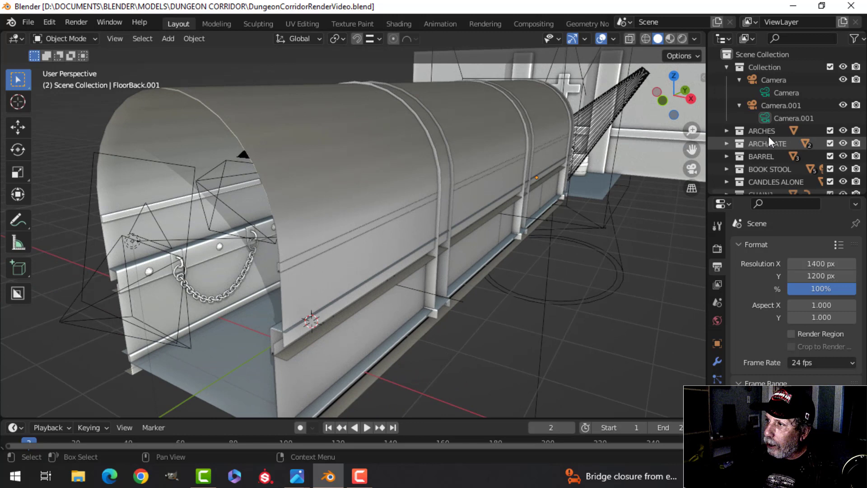
Collapse the collection holding the cameras in the outliner and check the LIGHTS collection by hiding it and showing it again
click(725, 66)
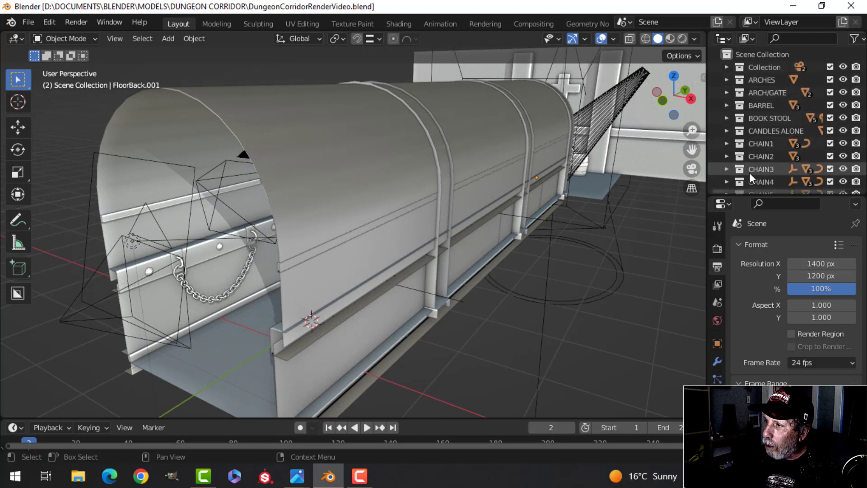
scroll(750, 172, down, 6)
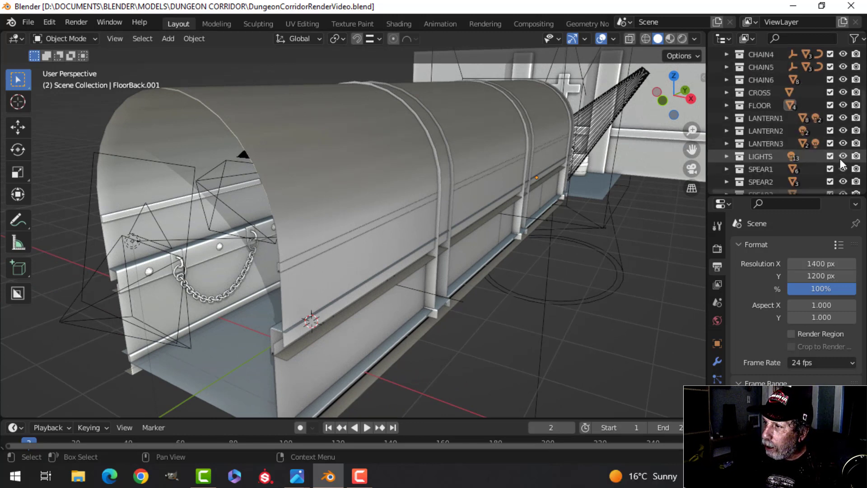
click(843, 155)
middle_drag(551, 226, 601, 222)
click(843, 156)
Select the area light at the open front end of the corridor
middle_drag(462, 226, 178, 218)
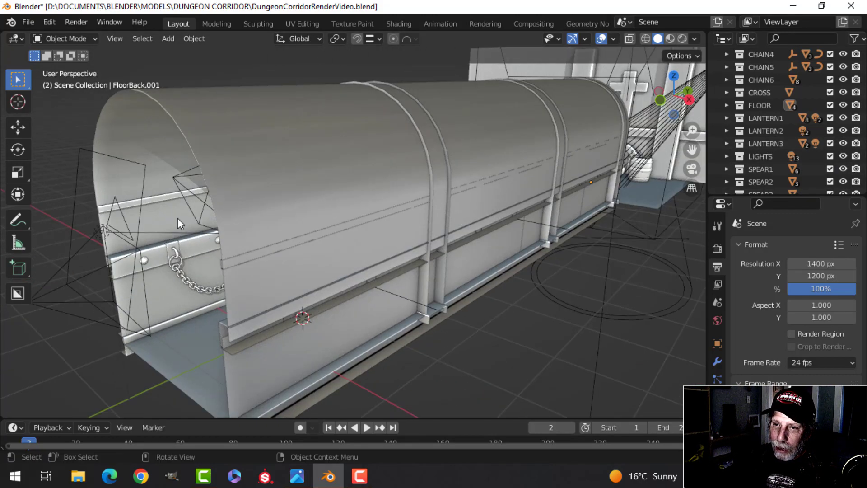
click(120, 156)
middle_drag(205, 185, 253, 180)
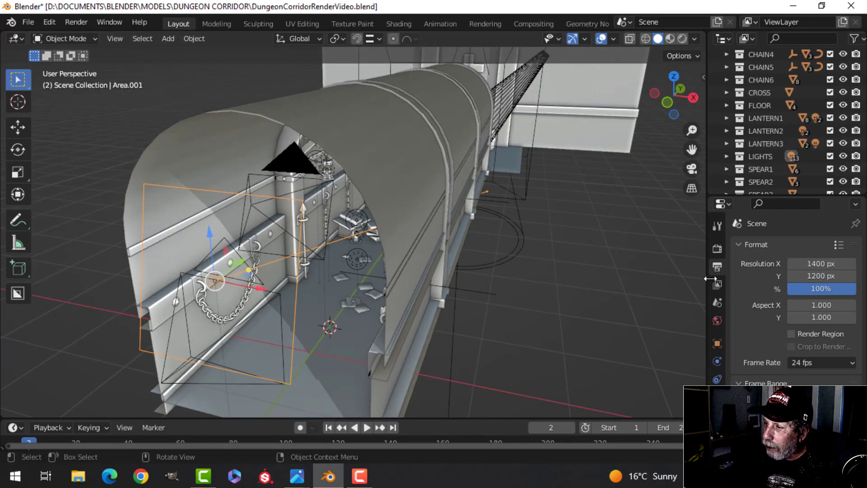
Inspect the light settings of the point lights under the corridor arches and beside a hanging lantern
click(717, 397)
middle_drag(370, 335, 352, 238)
click(342, 78)
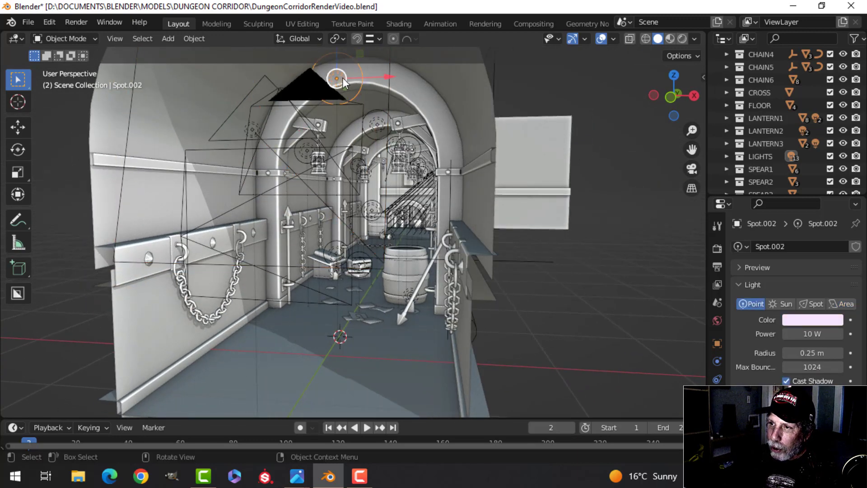
click(378, 130)
mouse_move(417, 156)
middle_down()
mouse_move(432, 154)
mouse_move(419, 152)
middle_up()
click(412, 150)
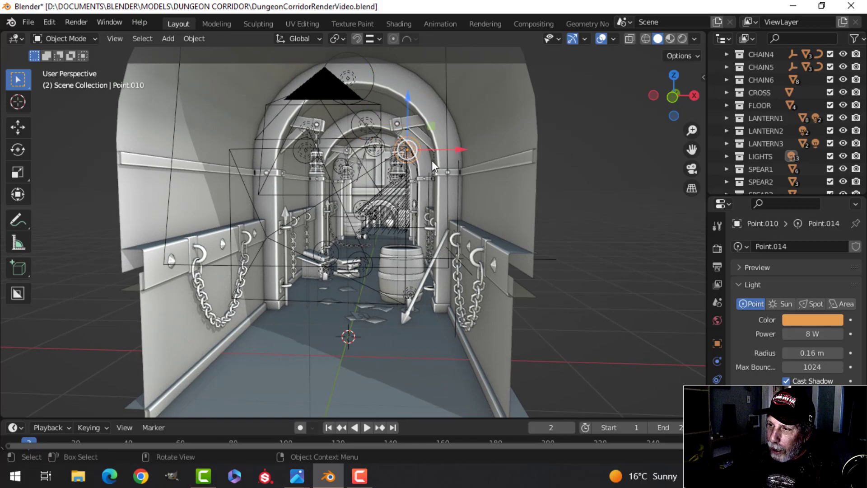
Select the candle inside the hanging lantern above the book stool
scroll(432, 160, up, 6)
scroll(411, 213, up, 8)
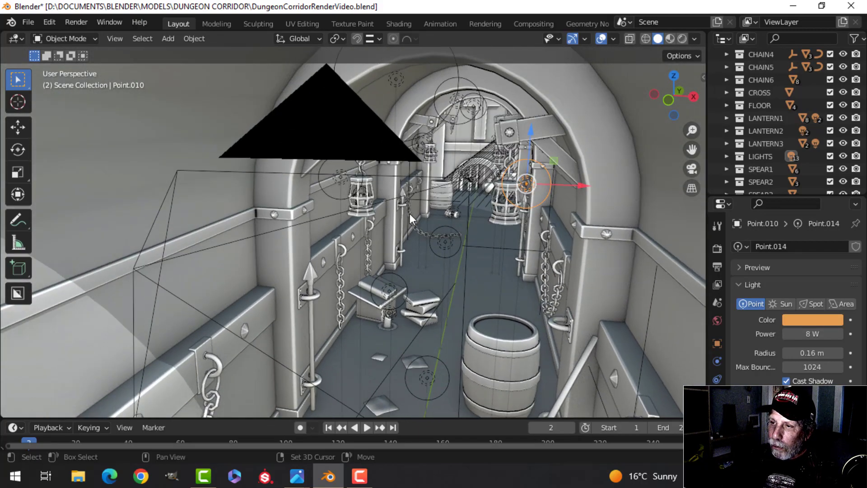
scroll(431, 248, up, 8)
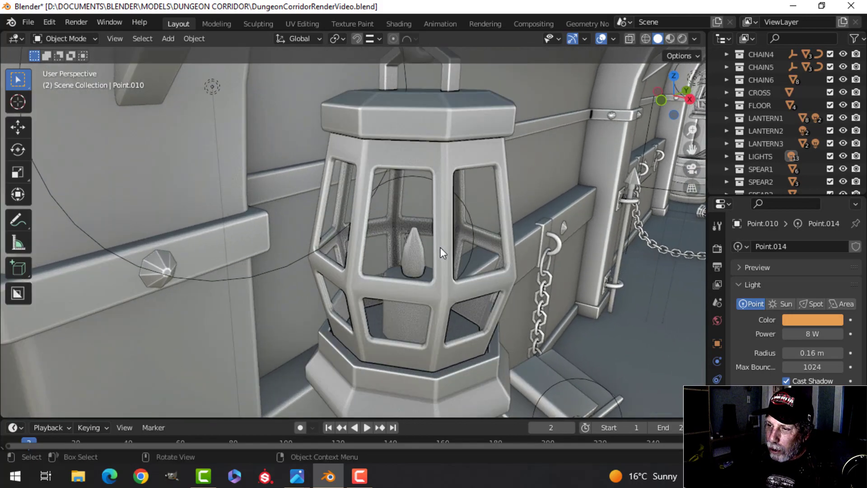
middle_drag(440, 247, 337, 142)
click(350, 170)
click(343, 142)
click(343, 144)
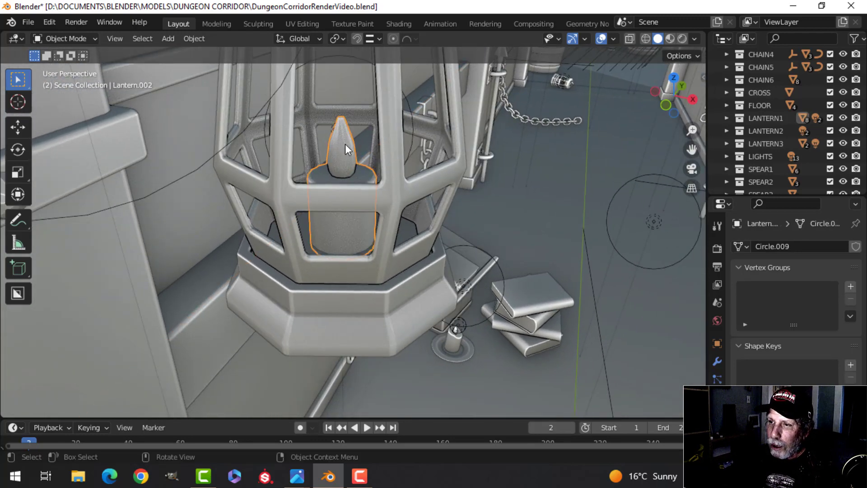
Select all linked geometry of the candle flame in Edit Mode and make its wick material slot active
key(Tab)
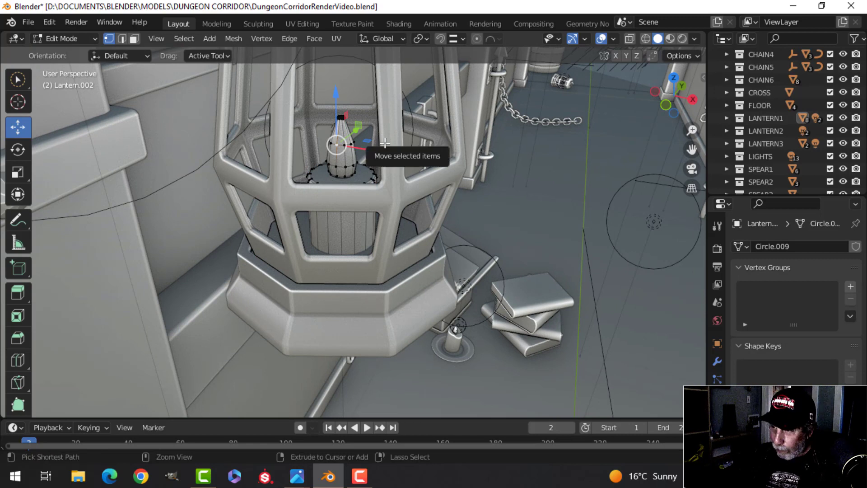
key(ctrl+l)
click(718, 433)
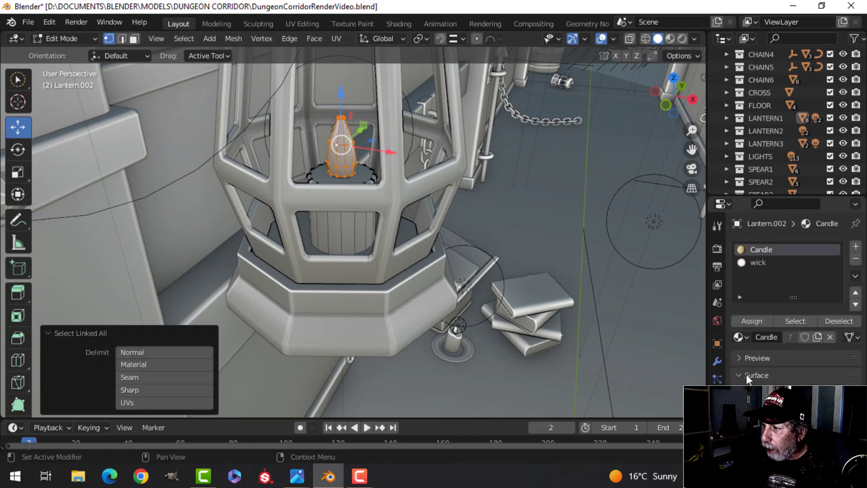
click(760, 261)
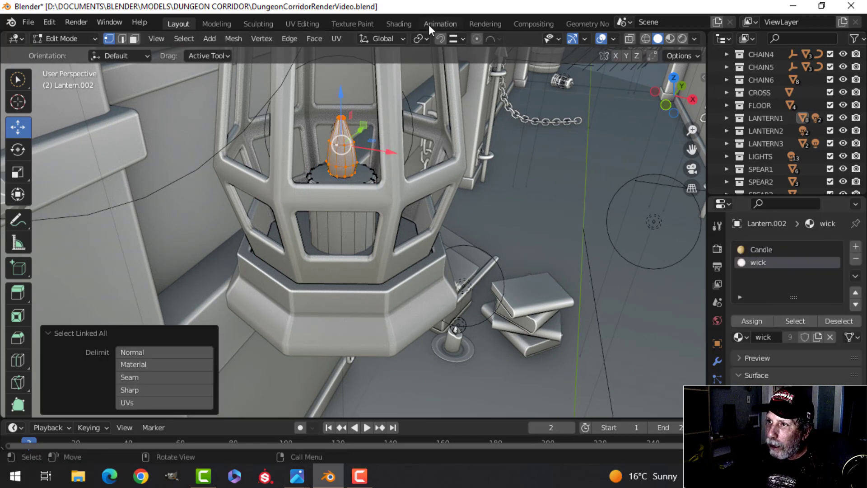
Open the wick material in the Shading workspace and isolate the lantern candle in local view
click(399, 23)
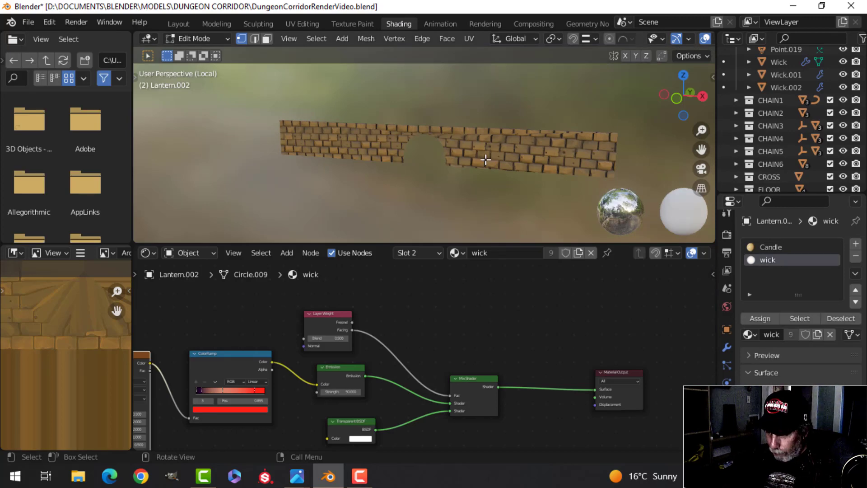
key(KP_Divide)
key(KP_Divide)
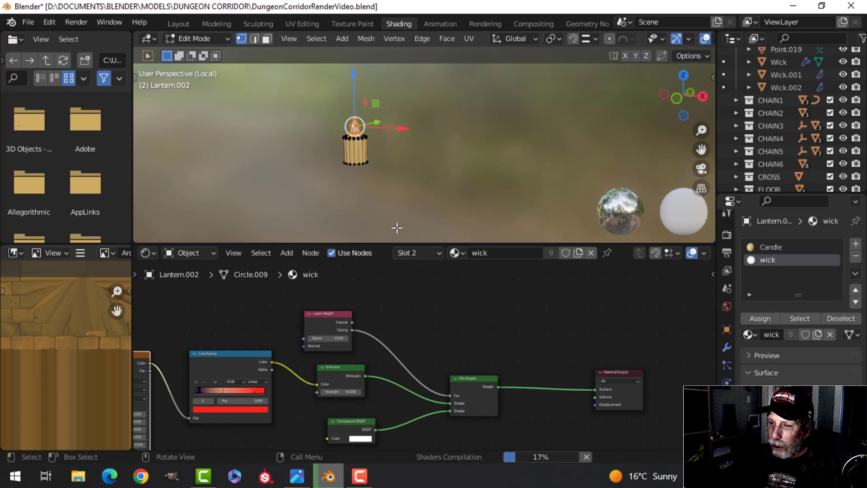
Enlarge the node editor and examine the wick material's Wave Texture and ColorRamp nodes
scroll(313, 357, down, 2)
middle_drag(313, 357, 264, 425)
scroll(376, 316, up, 3)
middle_drag(339, 351, 376, 316)
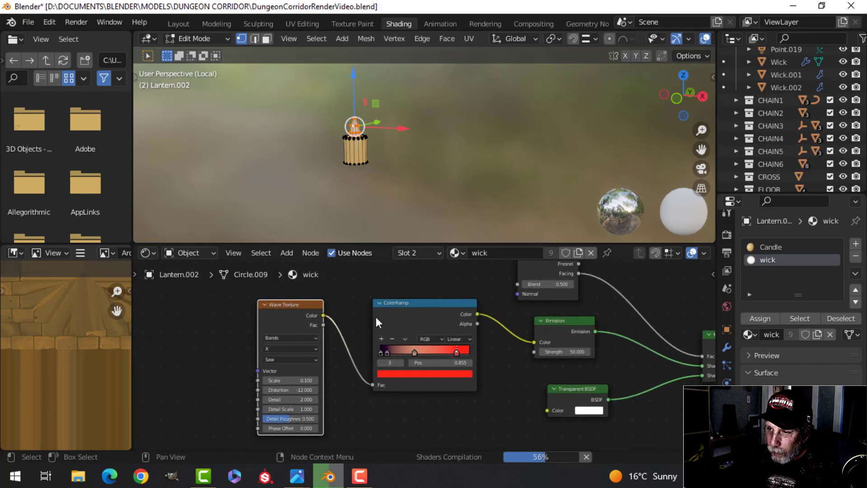
scroll(376, 317, up, 1)
middle_drag(307, 326, 362, 326)
scroll(358, 326, up, 1)
scroll(351, 319, down, 1)
drag(376, 242, 375, 149)
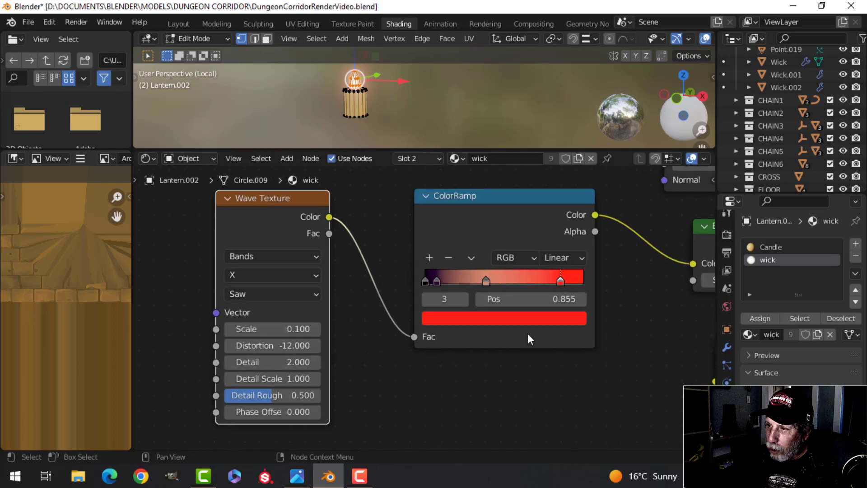
middle_drag(619, 329, 447, 348)
scroll(335, 252, up, 2)
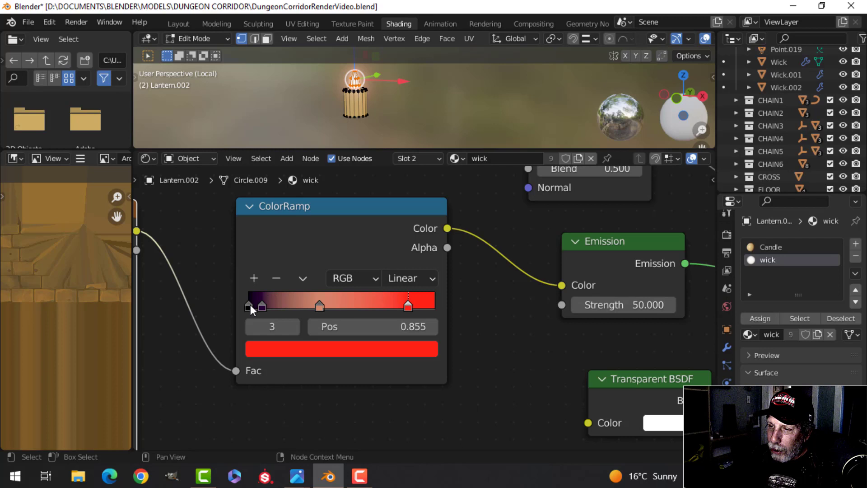
Examine the wick material's Emission, Transparent BSDF, Layer Weight and Mix Shader nodes, and view the glowing flame deselected in Object Mode
middle_drag(360, 137, 447, 108)
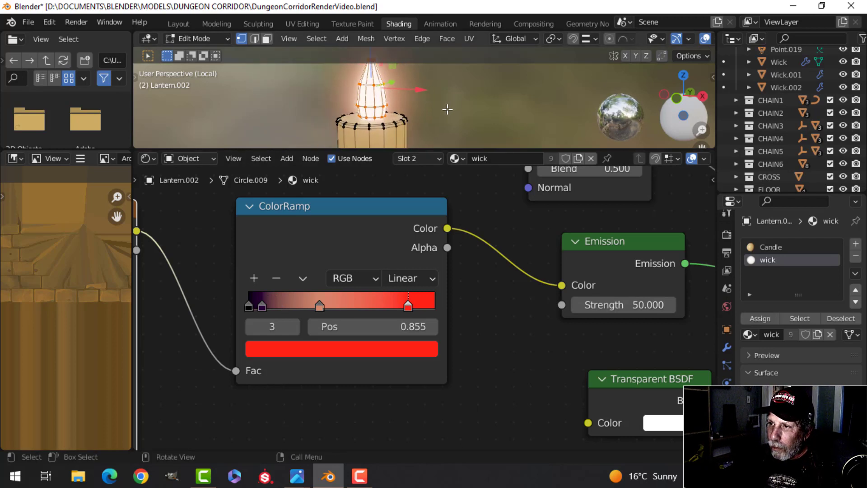
scroll(531, 328, down, 1)
middle_drag(532, 328, 333, 309)
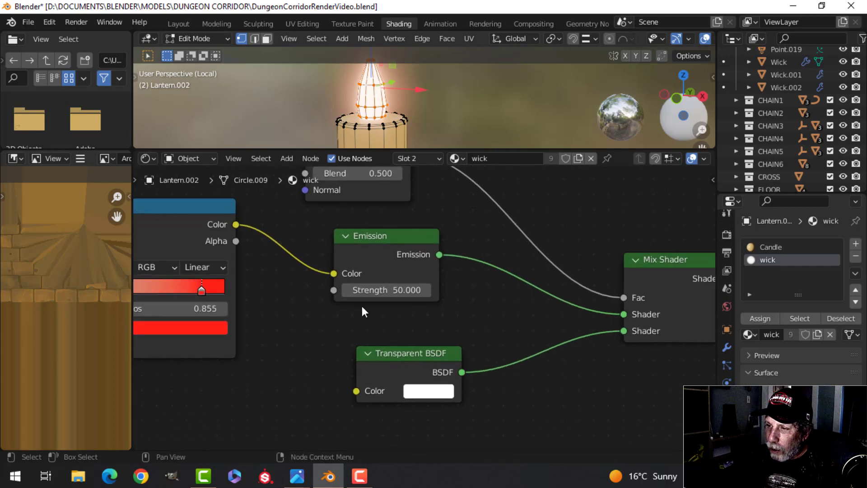
scroll(523, 320, down, 1)
middle_drag(507, 314, 473, 363)
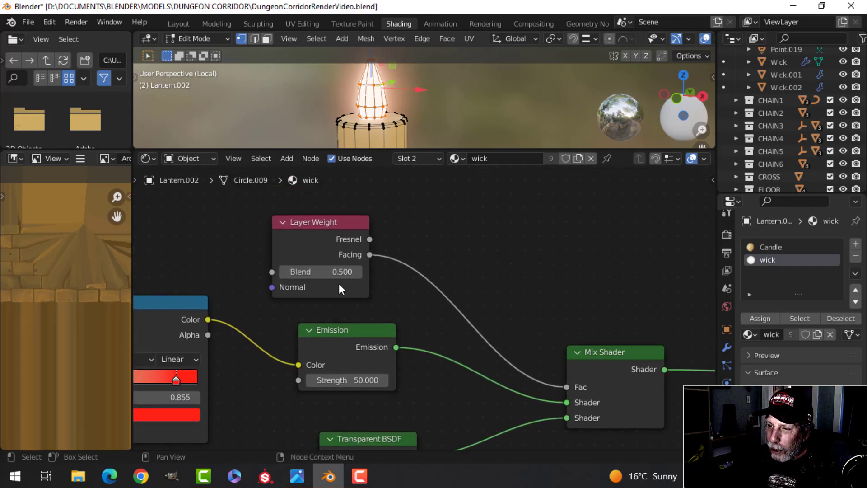
scroll(506, 315, down, 1)
middle_drag(506, 315, 574, 291)
scroll(503, 284, down, 1)
middle_drag(490, 283, 558, 239)
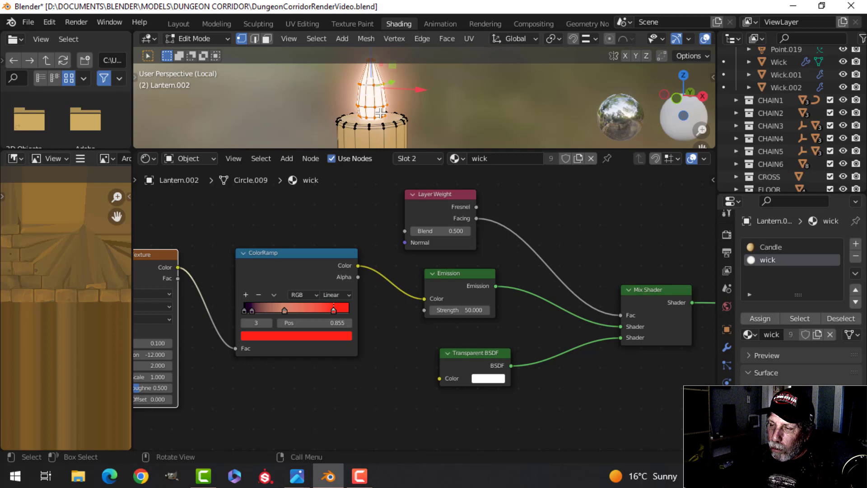
key(Tab)
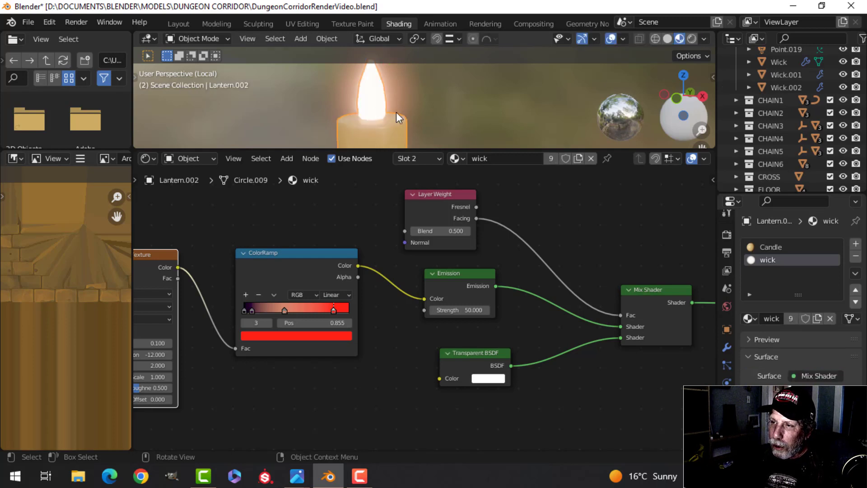
key(alt+a)
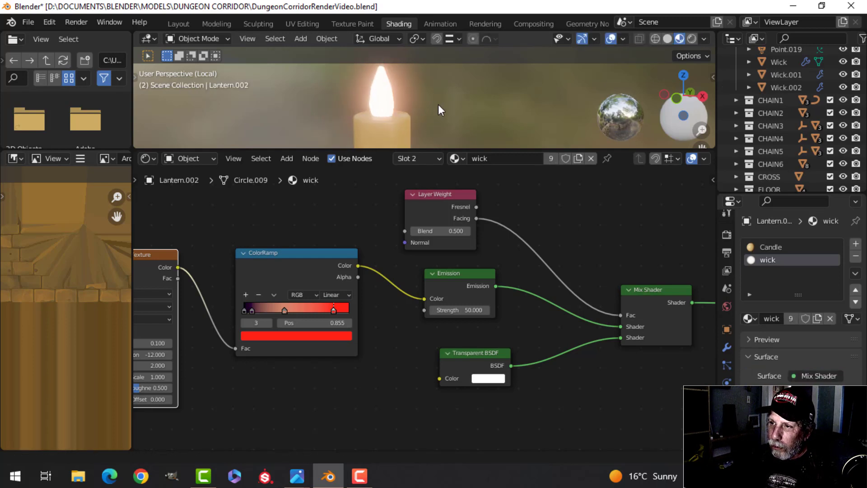
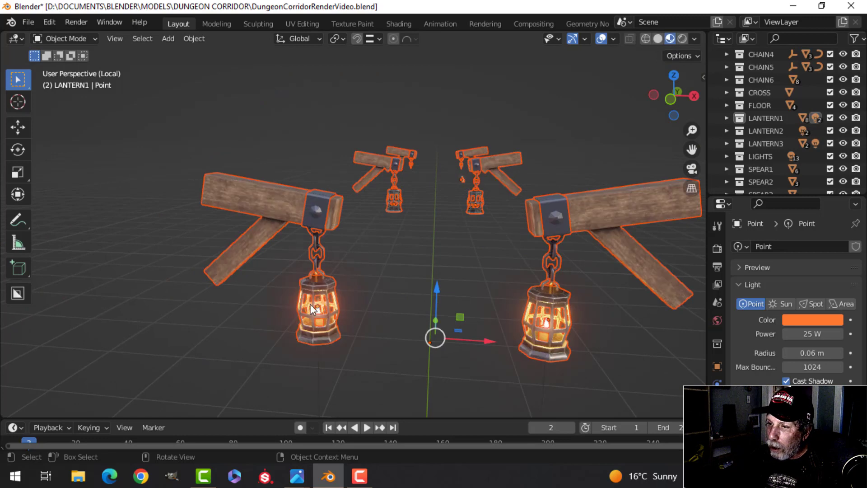
Examine the isolated glowing lanterns up close and return to the full corridor in Solid shading
middle_drag(353, 324, 357, 286)
scroll(356, 281, up, 10)
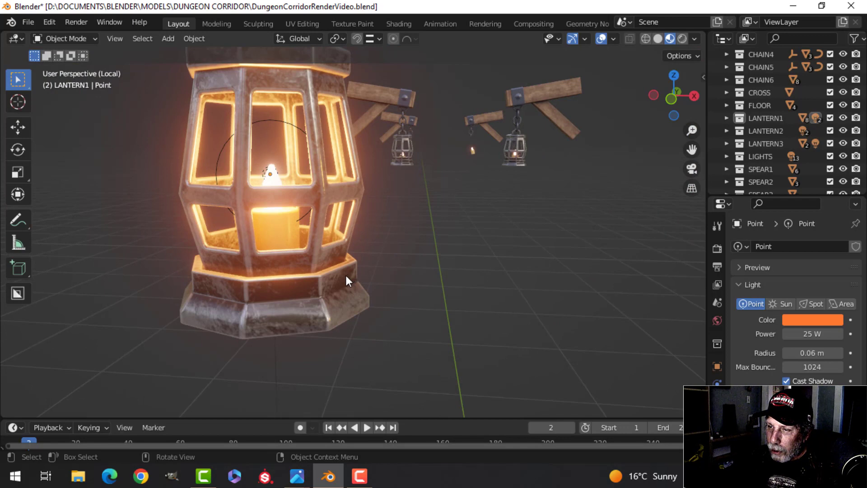
scroll(344, 276, down, 3)
mouse_move(460, 275)
middle_down()
mouse_move(437, 288)
mouse_move(465, 291)
mouse_move(433, 291)
mouse_move(450, 280)
middle_up()
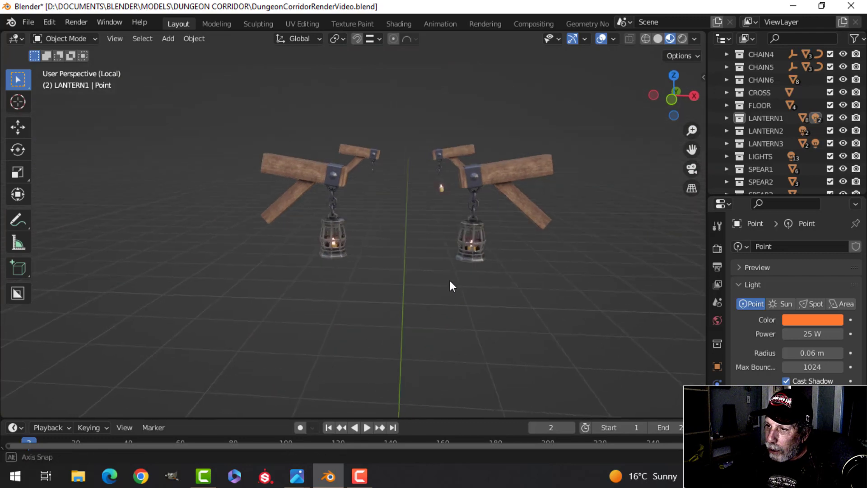
click(659, 38)
key(KP_Divide)
Inspect the point light inside the front lantern and the larger point light placed beside it
middle_drag(541, 210, 403, 215)
click(400, 212)
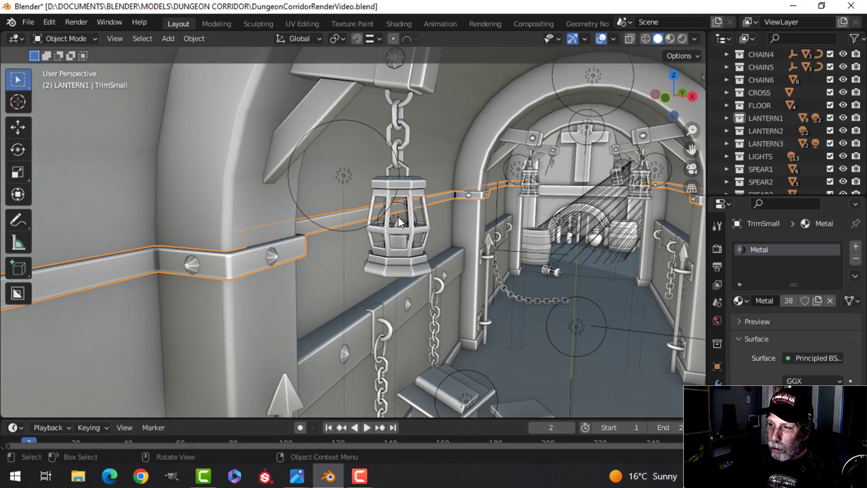
click(397, 216)
click(398, 216)
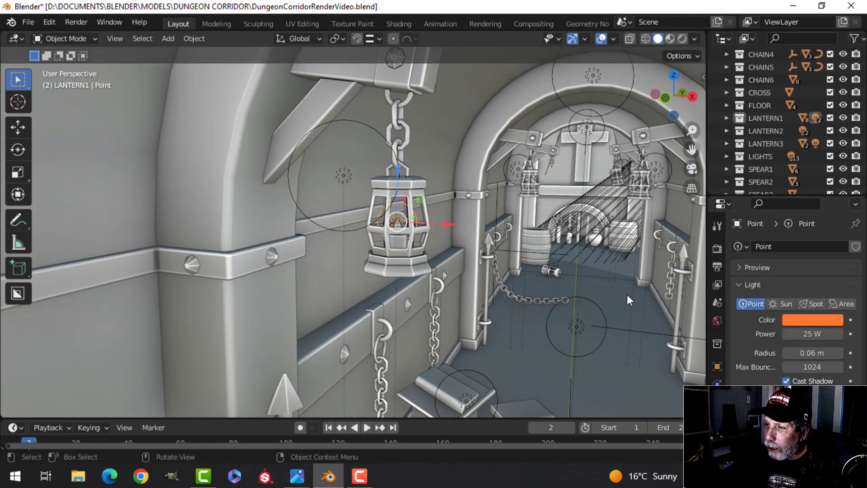
click(354, 120)
middle_drag(367, 231, 379, 216)
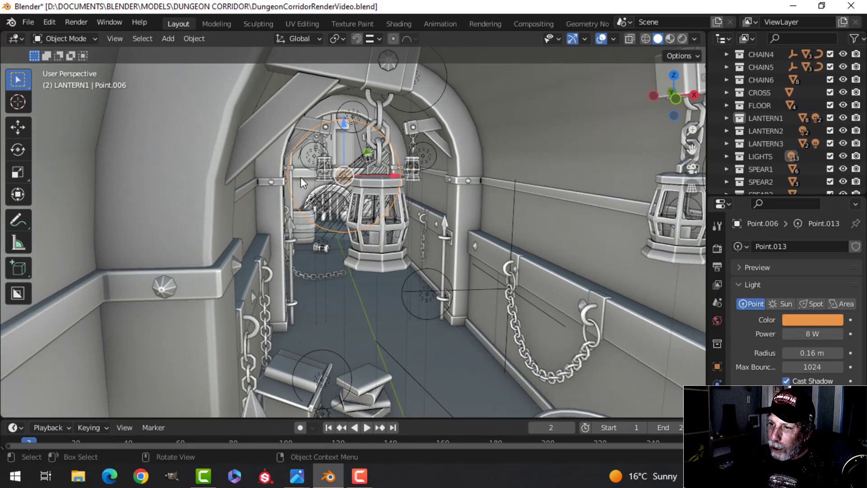
middle_drag(293, 140, 293, 271)
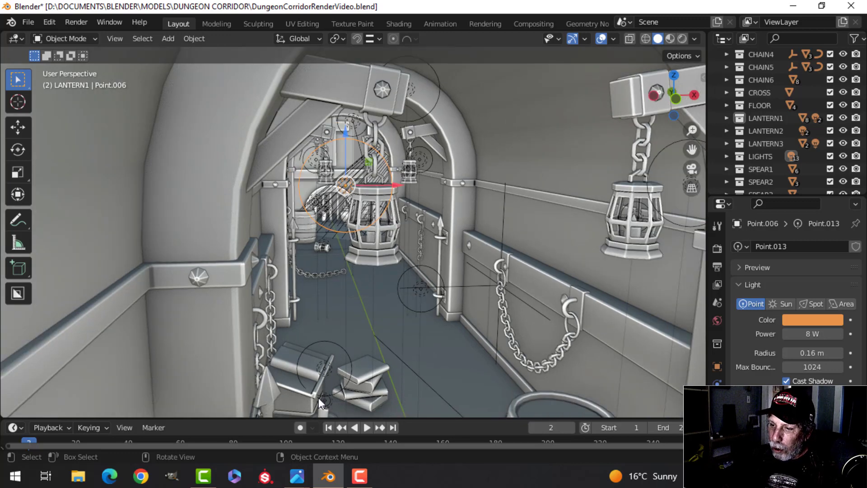
Switch to the DungeonCorridorFINAL1.jpg render in the photo viewer and examine the glow of the hanging lanterns
click(245, 406)
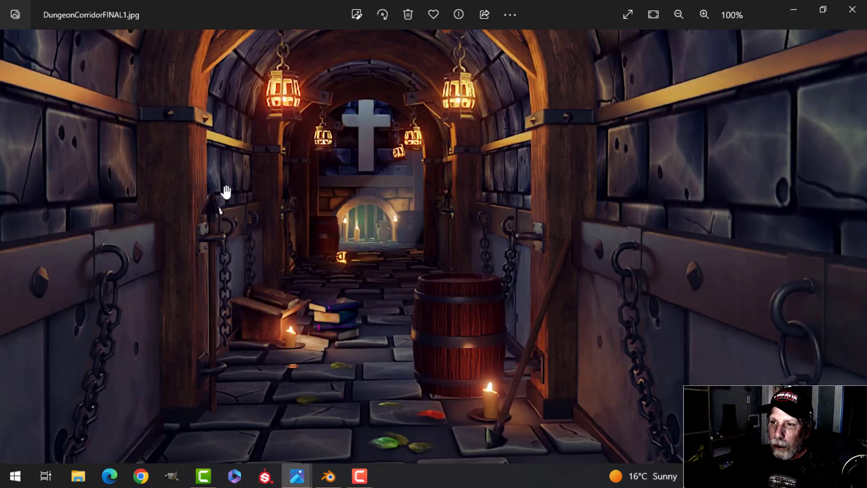
drag(287, 102, 303, 238)
scroll(303, 238, up, 3)
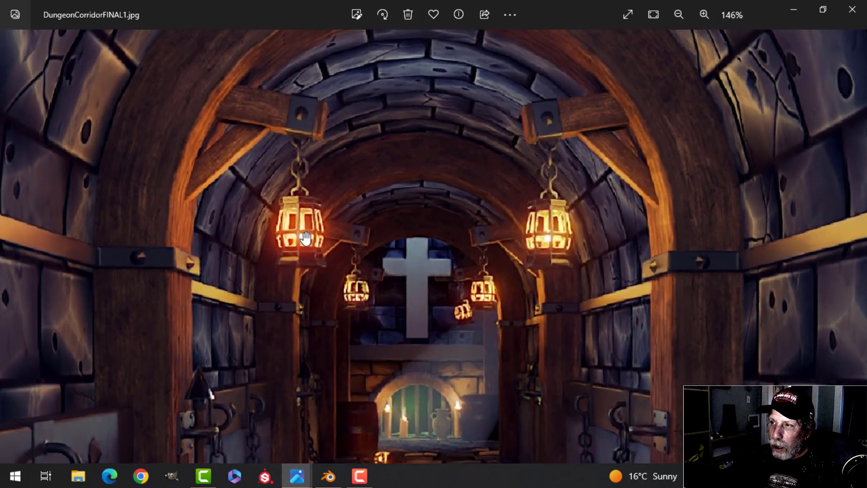
scroll(326, 230, down, 2)
scroll(326, 230, down, 2)
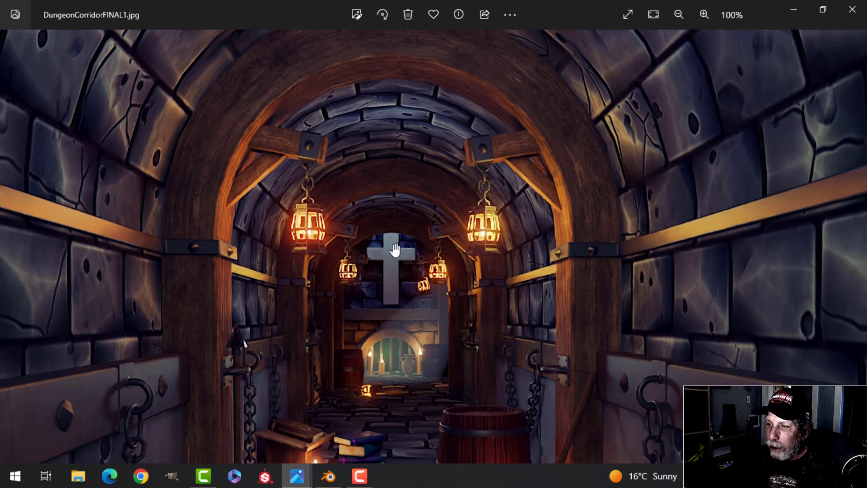
scroll(416, 249, down, 1)
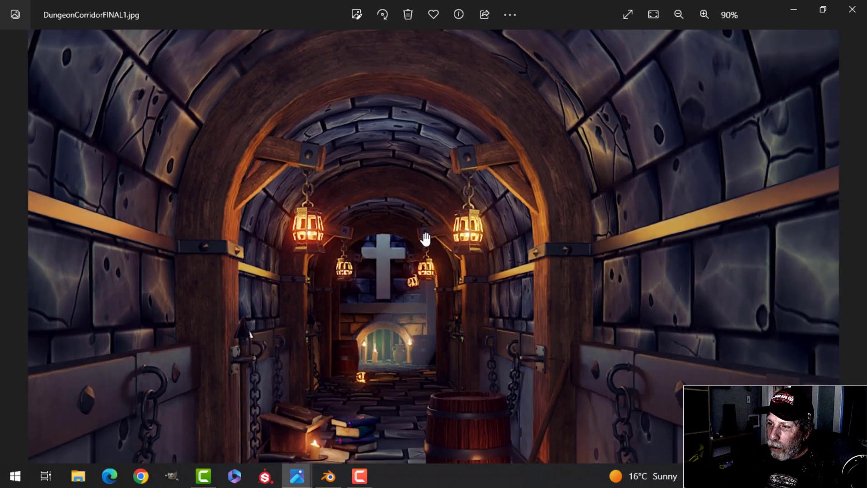
scroll(415, 240, up, 1)
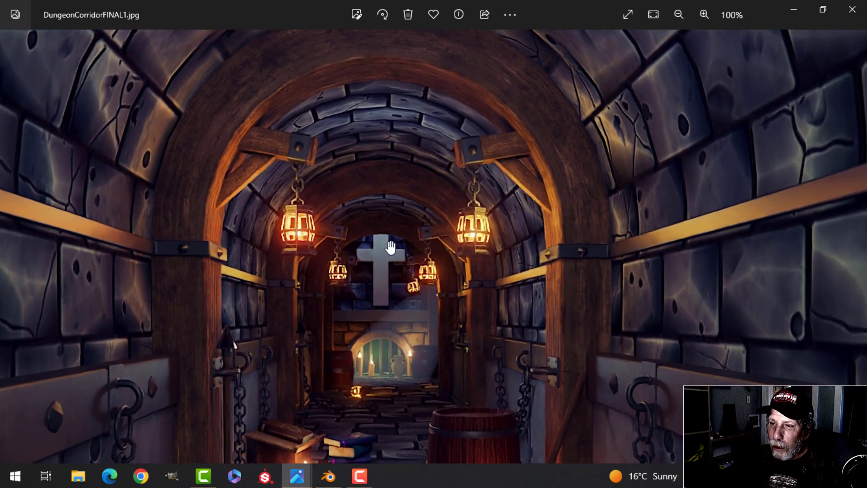
Examine the render's lighting from the cross and arched doorway down to the book stool, barrel and floor candles
drag(391, 247, 398, 165)
drag(402, 291, 403, 224)
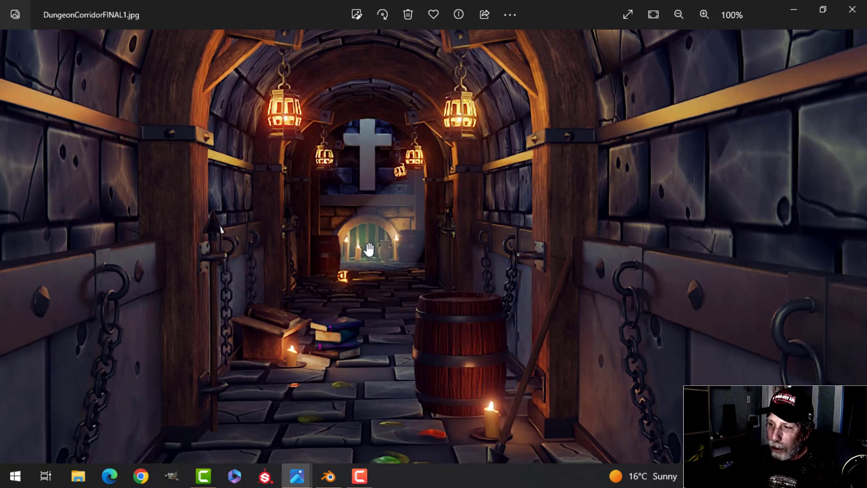
drag(374, 209, 381, 265)
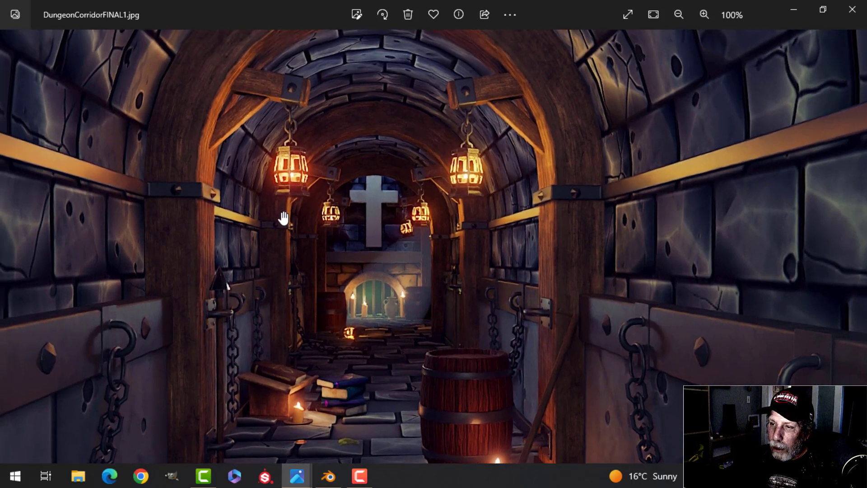
drag(410, 316, 382, 229)
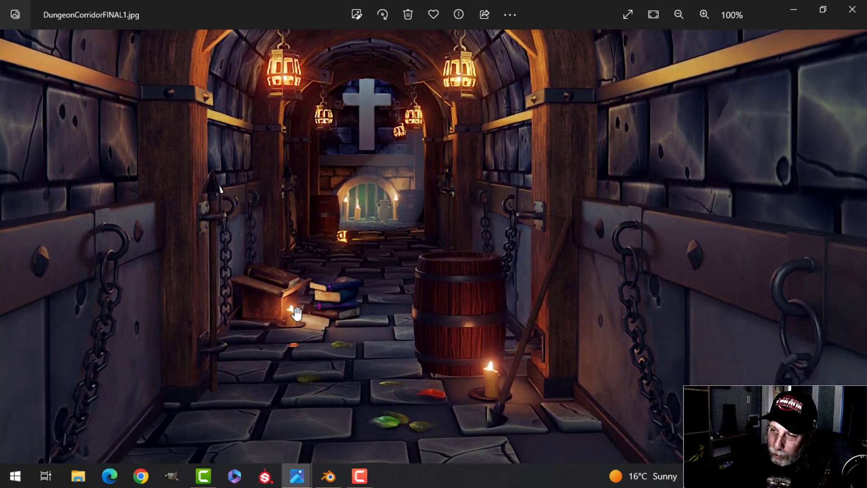
scroll(397, 217, up, 1)
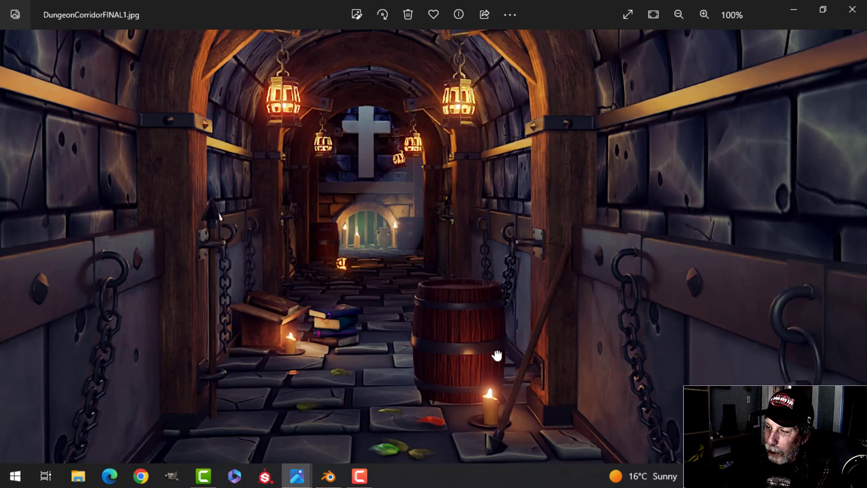
Examine the DungeonCorridorFINAL1.jpg render from the foreground floor, leaves and barrel back up to the hanging lanterns and cross
scroll(497, 360, down, 3)
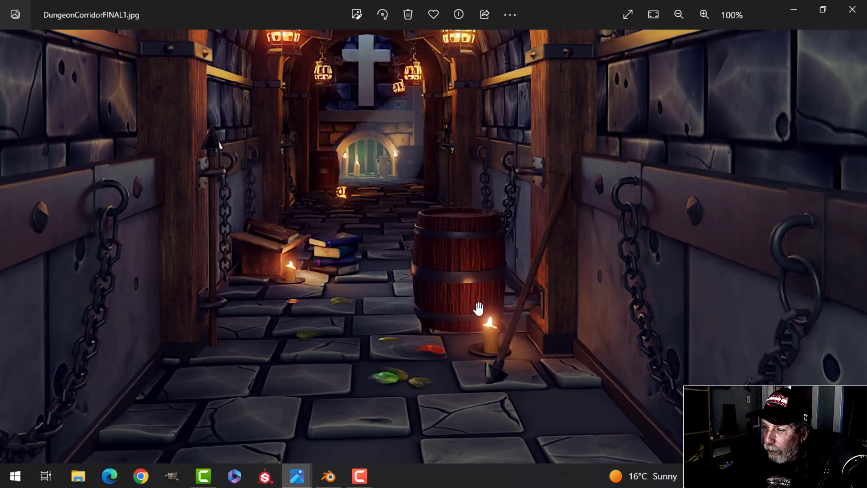
scroll(484, 362, down, 1)
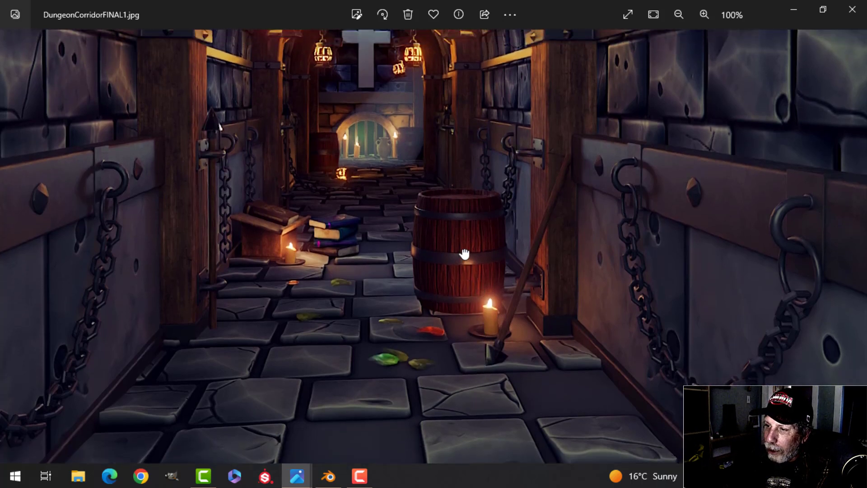
drag(465, 253, 498, 267)
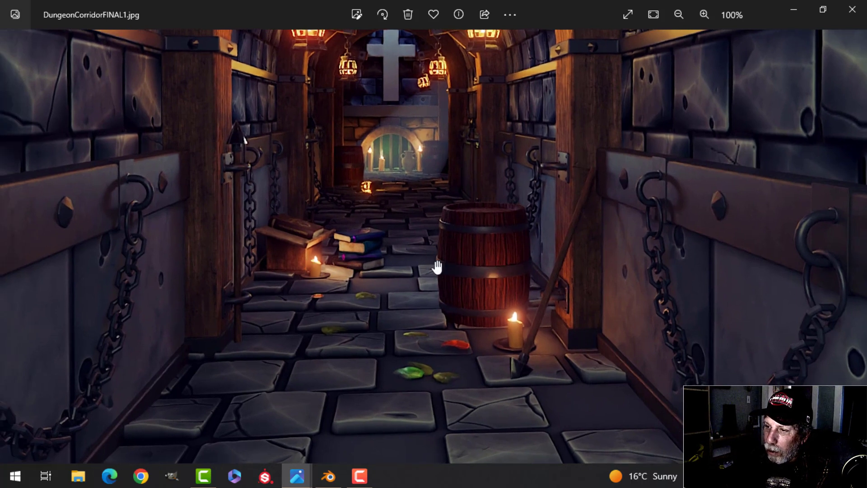
drag(472, 227, 466, 286)
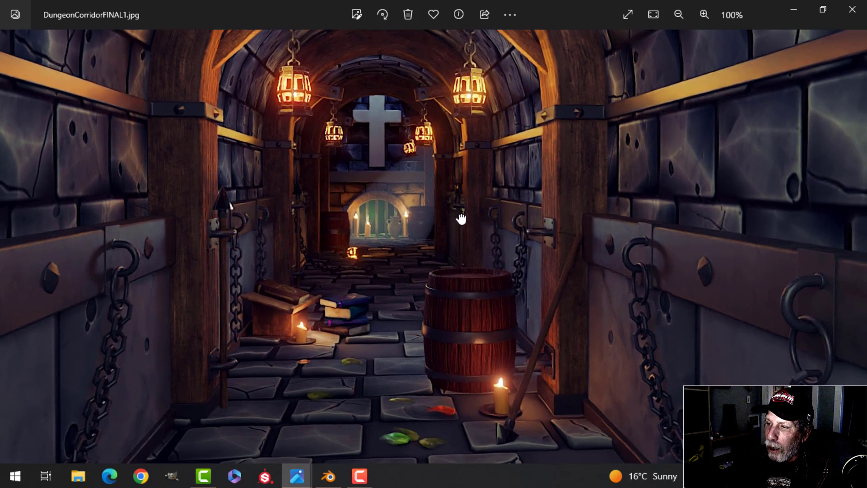
drag(459, 213, 464, 232)
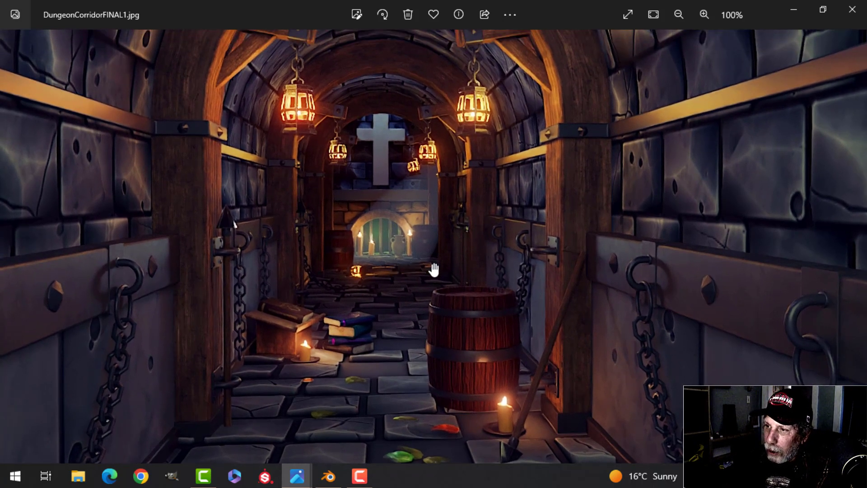
Switch to the DungeonCorridorFINAL2.jpg render and examine the books, barrel, lanterns and lit arched doorway
mouse_move(307, 472)
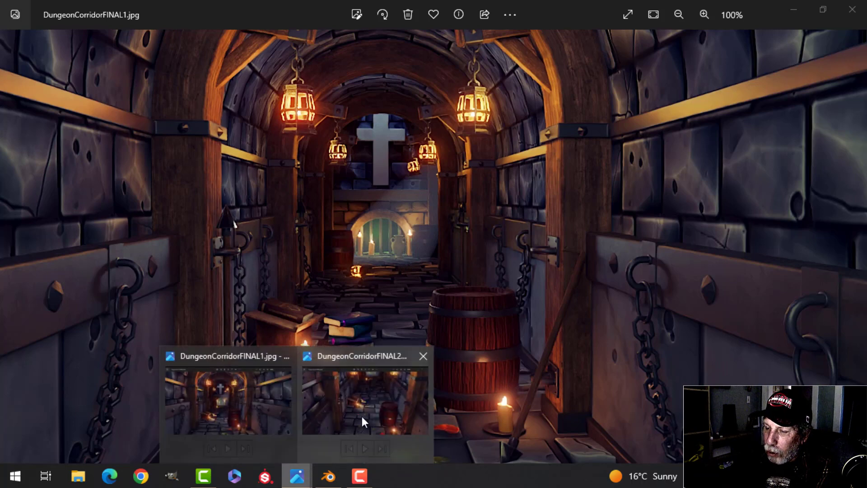
click(362, 416)
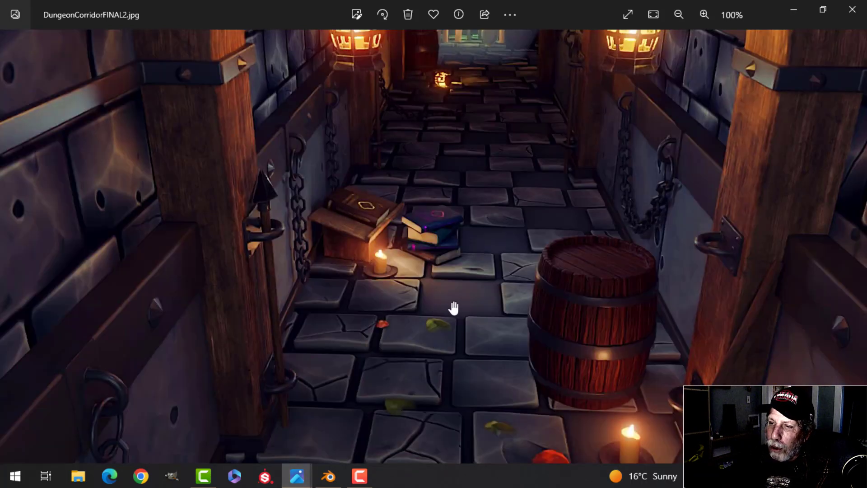
mouse_move(462, 342)
mouse_down()
mouse_move(443, 181)
mouse_move(462, 258)
mouse_up()
drag(485, 156, 478, 287)
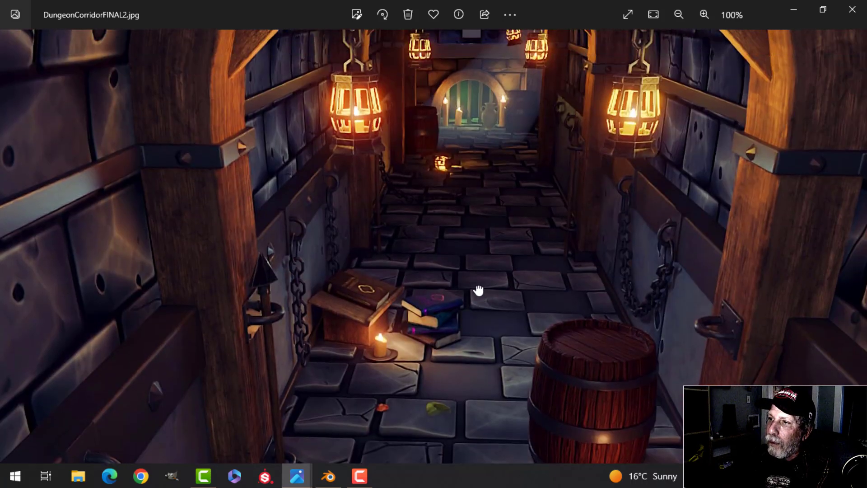
drag(499, 188, 504, 244)
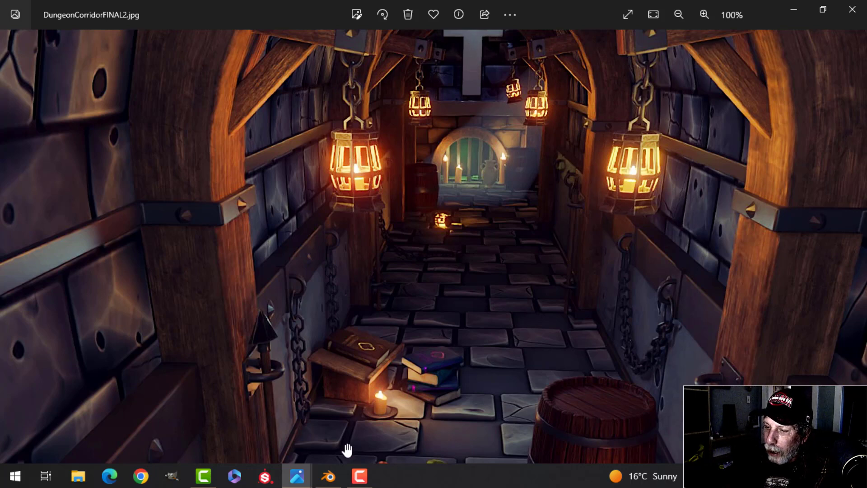
Switch to Blender and inspect the spot light above the back room's cross wall from several angles
click(328, 476)
scroll(540, 230, up, 8)
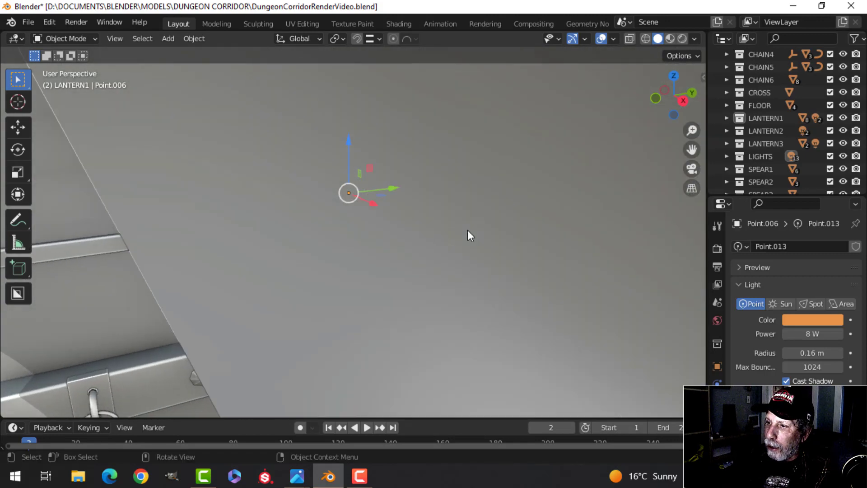
scroll(467, 231, down, 6)
middle_drag(603, 235, 537, 248)
scroll(346, 194, down, 6)
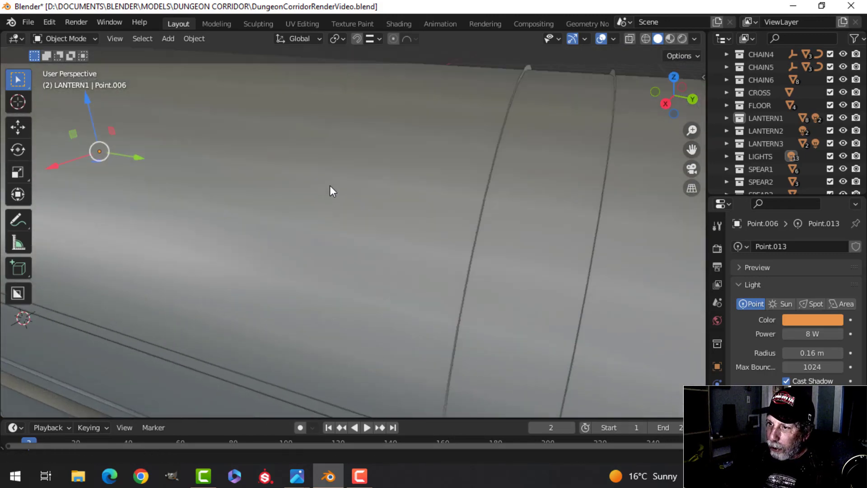
shift+middle_drag(468, 219, 455, 232)
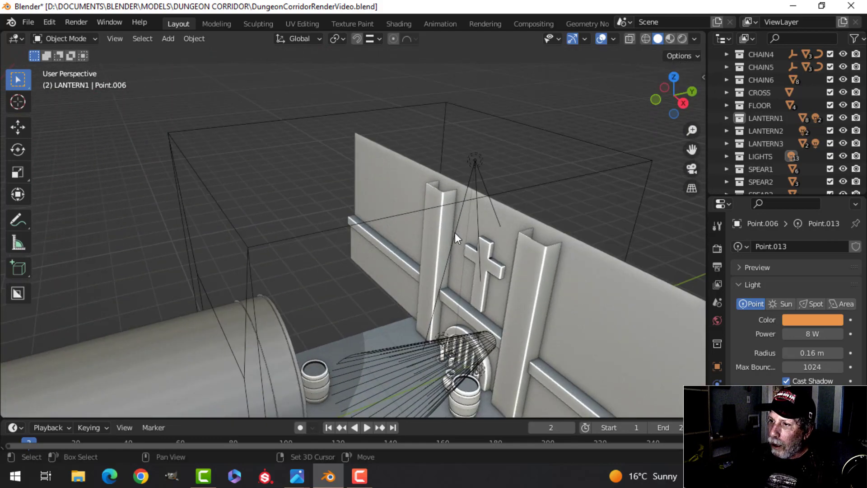
click(476, 161)
middle_drag(488, 162, 556, 207)
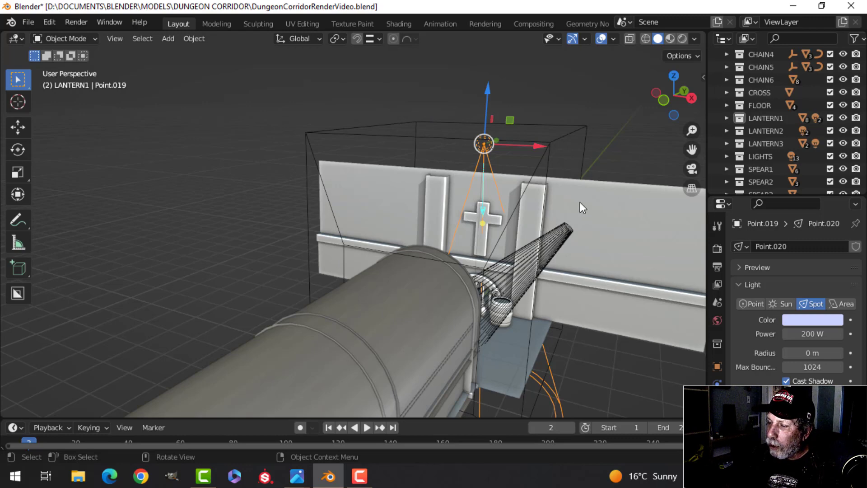
middle_drag(576, 229, 416, 172)
Select the Backroom Volume Light mesh and compare it with the light around the doorway in the DungeonCorridorFINAL2.jpg render
click(436, 218)
middle_drag(436, 218, 488, 217)
mouse_move(303, 478)
click(386, 401)
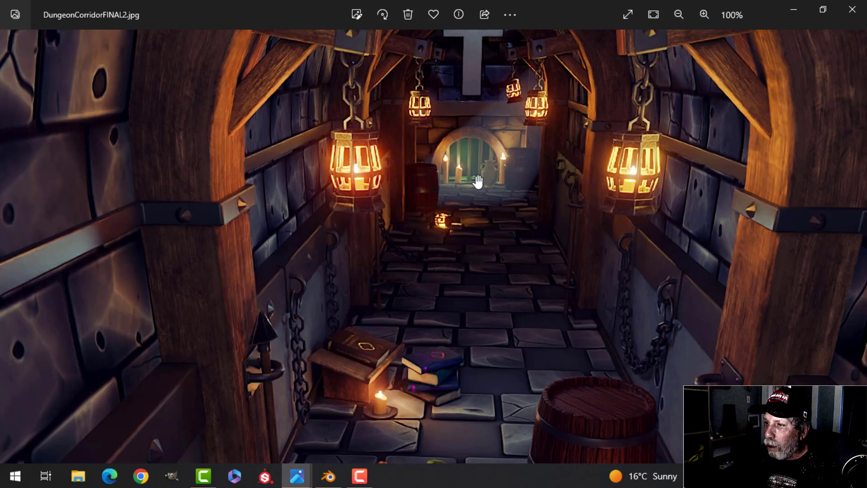
Switch back to Blender and examine the candles and their point lights beside the barred archway up close
click(329, 475)
middle_drag(479, 268, 424, 253)
scroll(396, 249, up, 7)
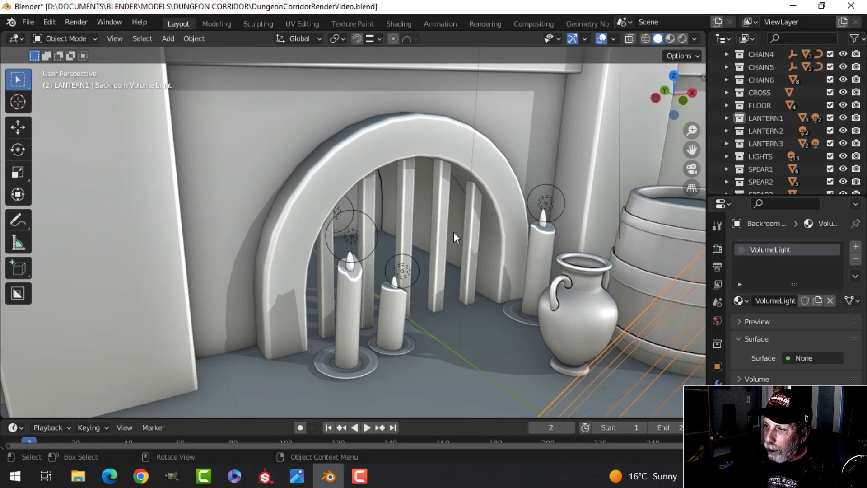
middle_drag(449, 234, 483, 162)
Isolate the Backroom Volume box enclosing the back room and examine the shader nodes of its volume material
scroll(365, 227, down, 5)
scroll(535, 251, down, 5)
scroll(448, 205, down, 2)
click(457, 105)
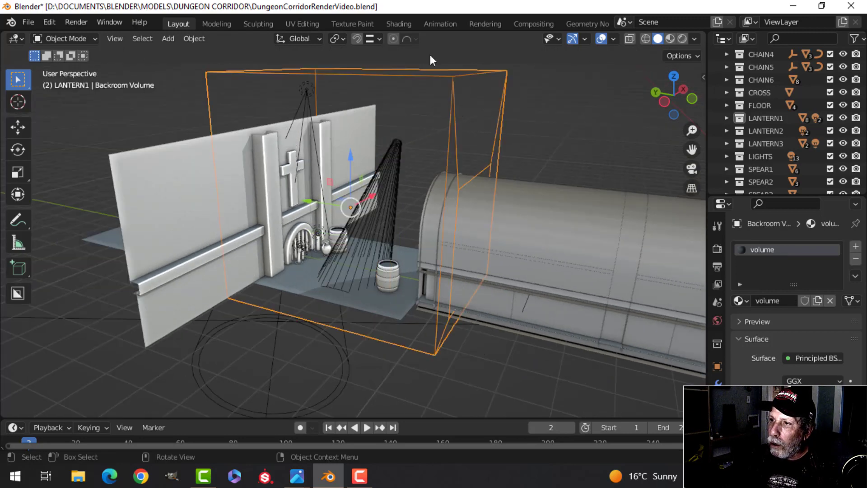
click(404, 22)
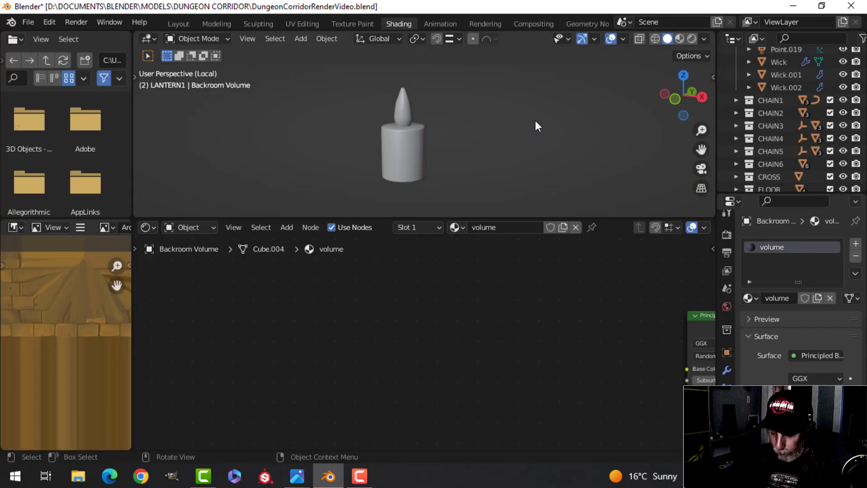
key(KP_Divide)
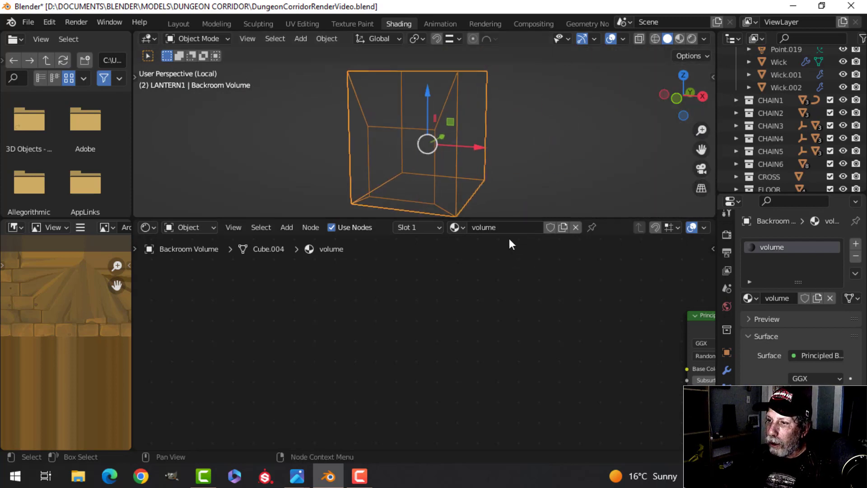
middle_drag(712, 316, 430, 342)
scroll(450, 337, up, 3)
scroll(452, 353, up, 1)
scroll(468, 366, down, 1)
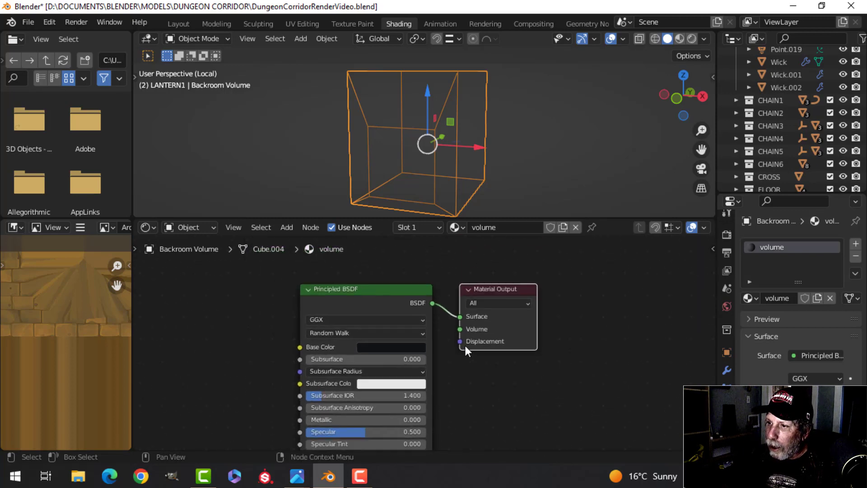
middle_drag(429, 156, 349, 102)
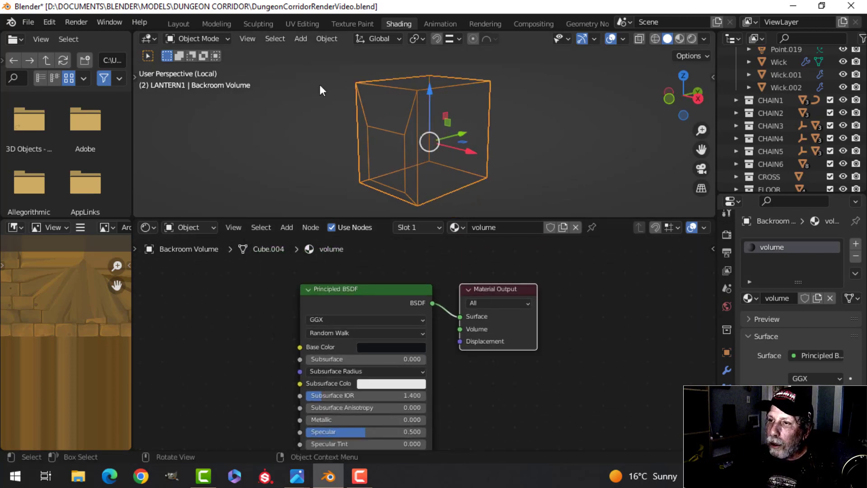
Return to the full scene layout and examine the back room's candles, vase and barrels
click(176, 23)
middle_drag(443, 192, 498, 221)
scroll(472, 215, up, 5)
middle_drag(424, 220, 351, 259)
scroll(333, 235, up, 6)
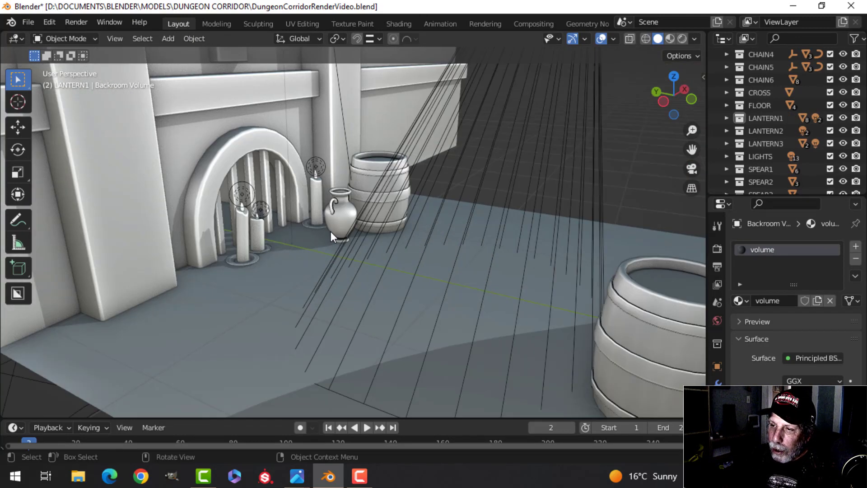
scroll(272, 143, down, 5)
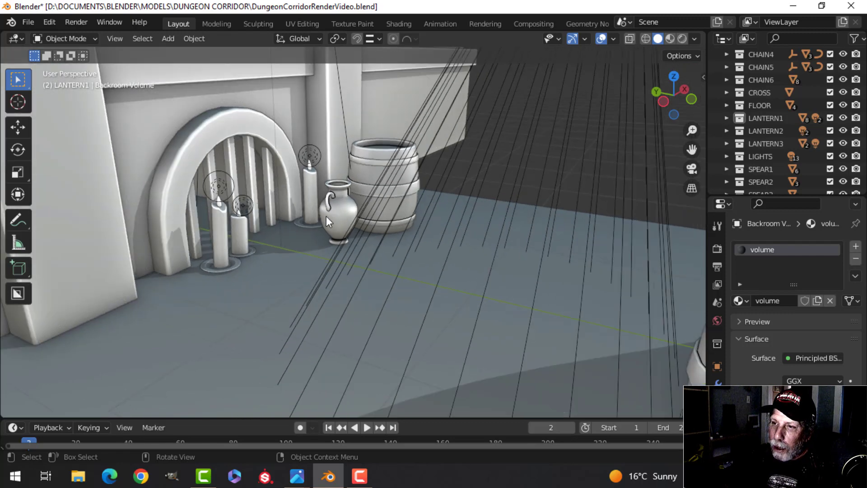
scroll(263, 225, up, 6)
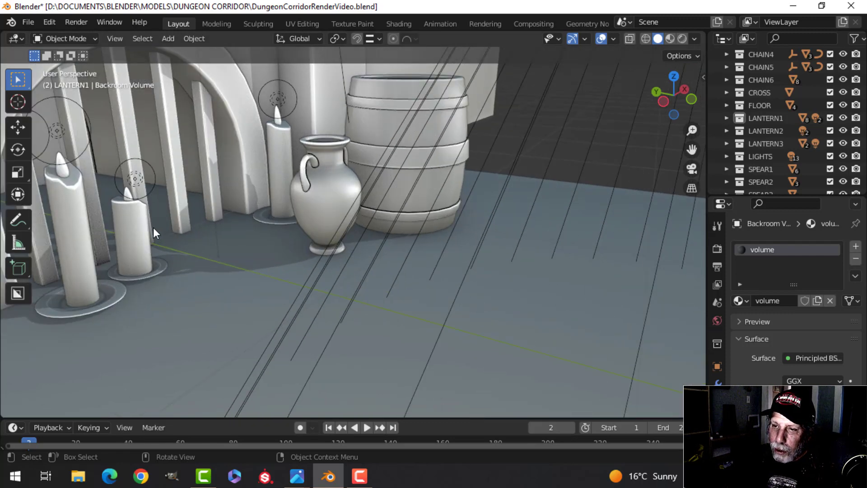
scroll(153, 226, down, 4)
Look through the corridor from the back room past the hanging lanterns to the foreground barrel, spear and chains
middle_drag(161, 229, 124, 216)
middle_drag(258, 215, 305, 164)
scroll(347, 176, up, 4)
scroll(419, 154, down, 5)
middle_drag(419, 154, 316, 170)
scroll(373, 170, up, 5)
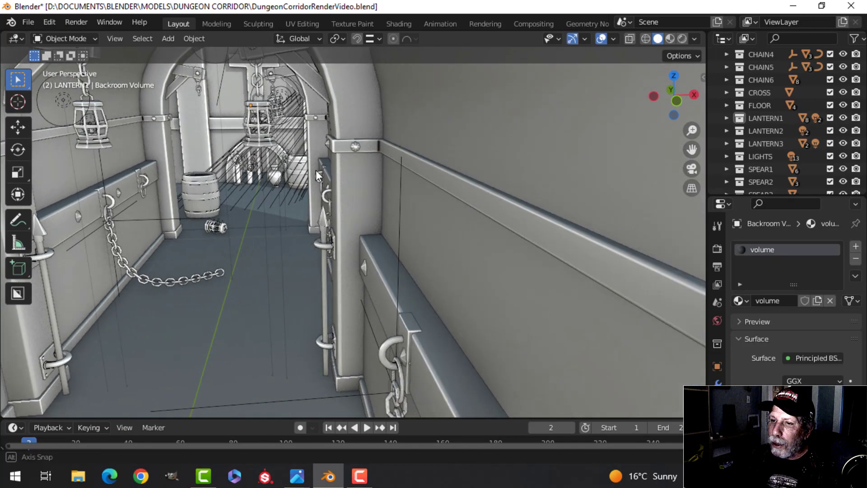
scroll(247, 208, up, 5)
scroll(278, 205, down, 5)
middle_drag(177, 215, 350, 182)
scroll(331, 175, up, 3)
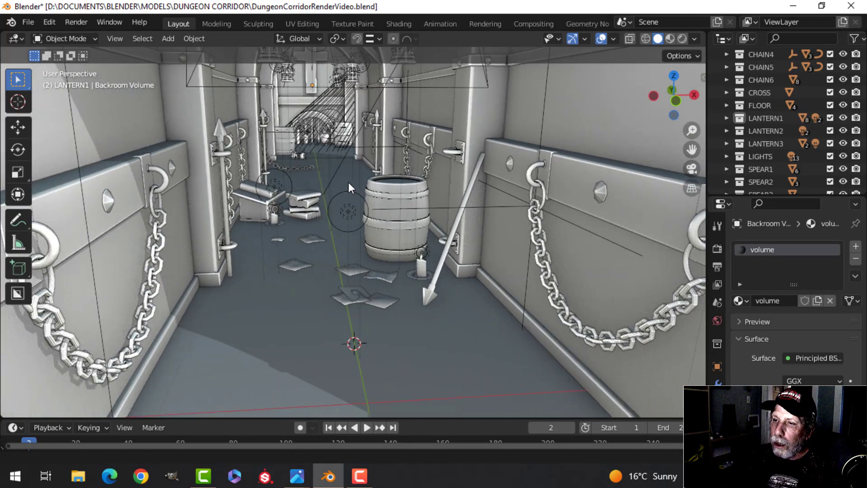
Select the stack of books beside the stool and examine the Hue Saturation Value node in its BookCover2 material
scroll(350, 181, up, 5)
middle_drag(288, 202, 123, 210)
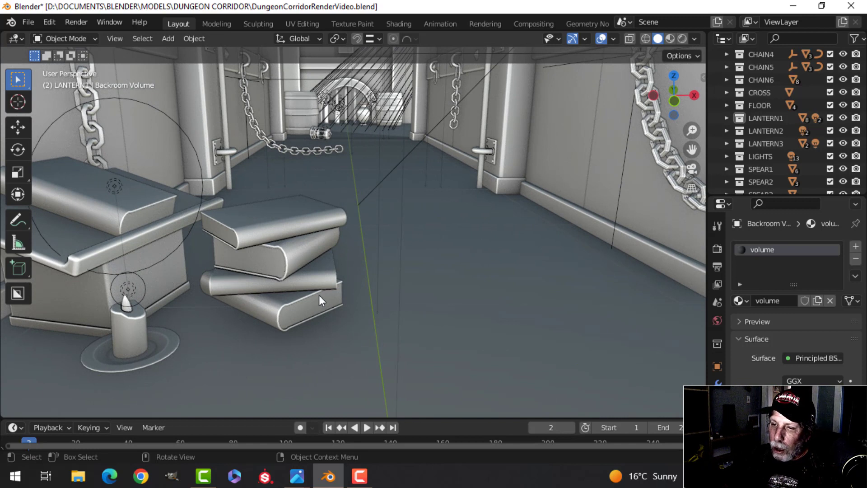
click(267, 227)
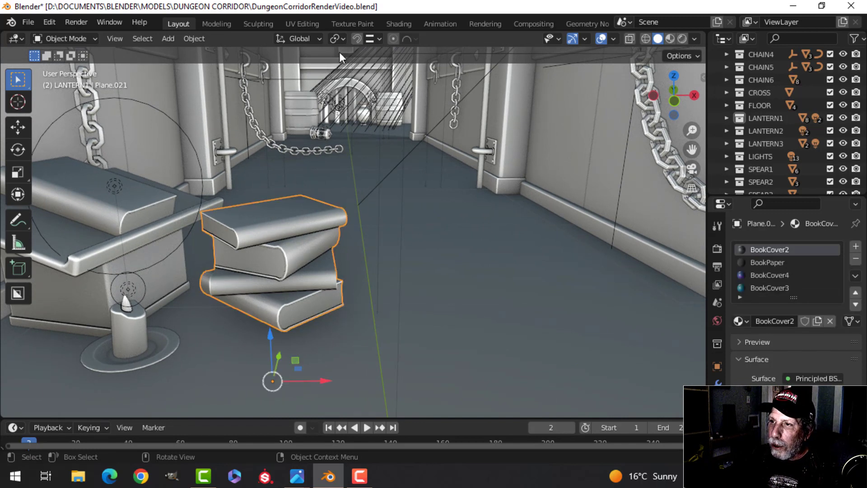
click(394, 25)
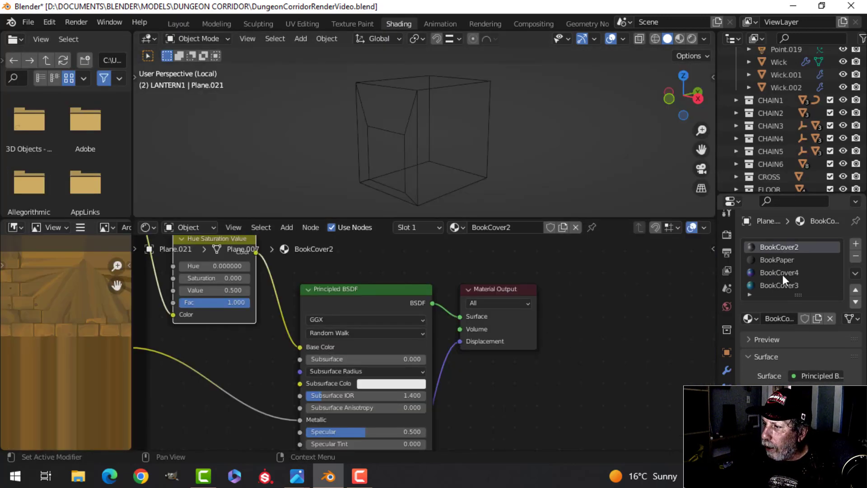
ctrl+scroll(478, 348, left, 6)
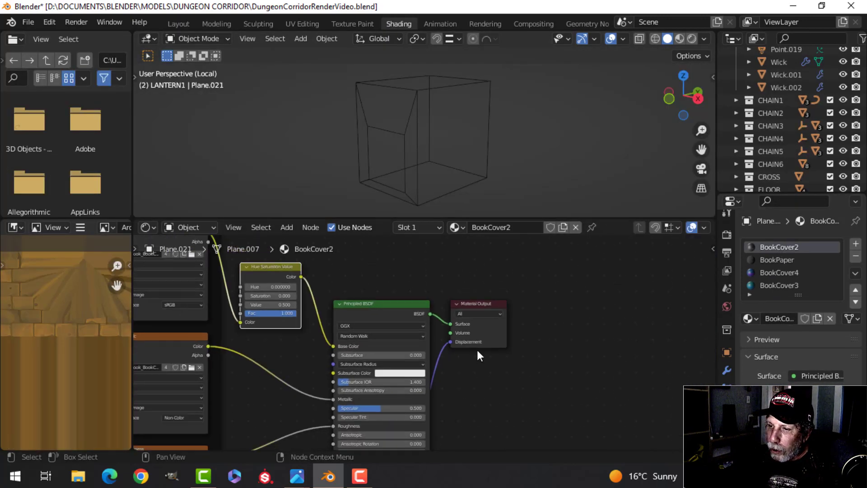
middle_drag(420, 335, 433, 394)
scroll(360, 294, up, 1)
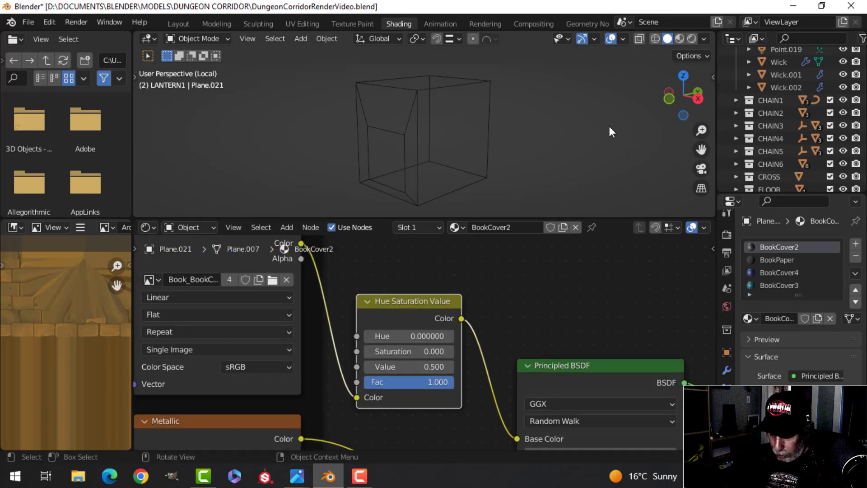
Isolate the book stack in Material Preview shading and examine the Dungeon Monsters spines up close
key(KP_Divide)
key(KP_Divide)
middle_drag(597, 139, 601, 91)
click(680, 39)
middle_drag(498, 154, 407, 143)
scroll(472, 130, down, 4)
scroll(397, 137, up, 5)
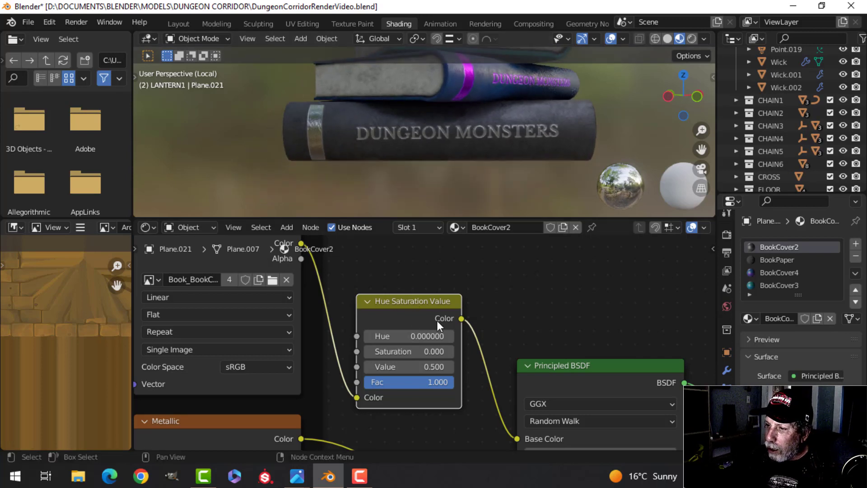
scroll(518, 294, down, 1)
middle_drag(494, 144, 478, 151)
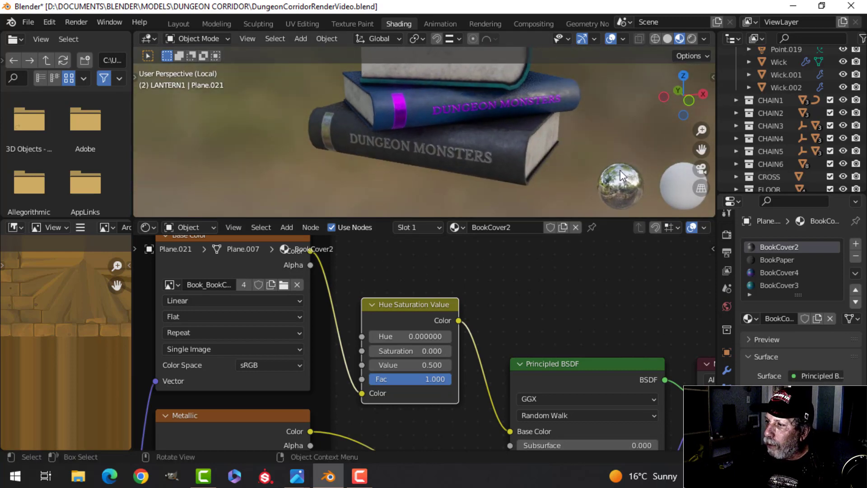
Compare the Hue Saturation Value settings of BookCover4 and BookCover3, and examine BookCover3's full node network
click(784, 274)
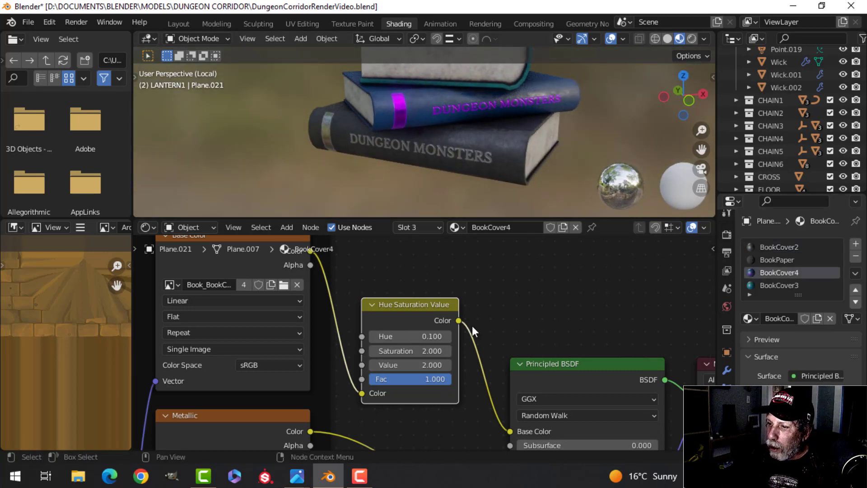
click(781, 286)
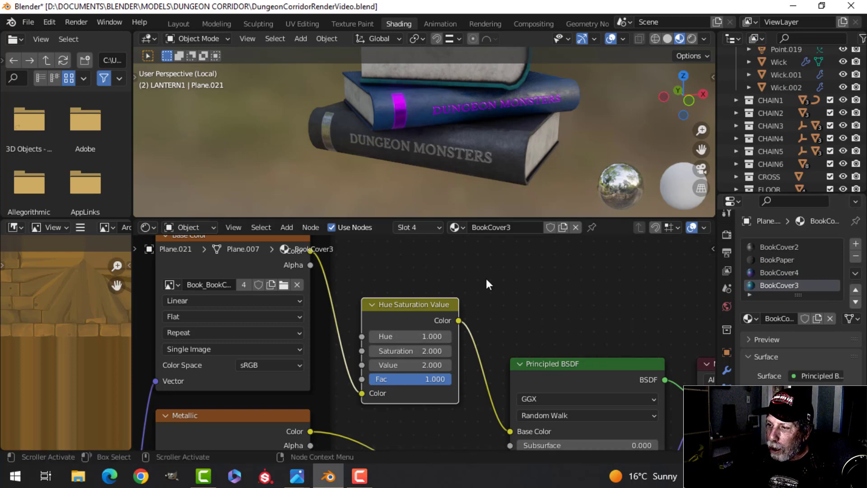
scroll(486, 278, down, 5)
middle_drag(432, 362, 442, 327)
scroll(406, 353, down, 2)
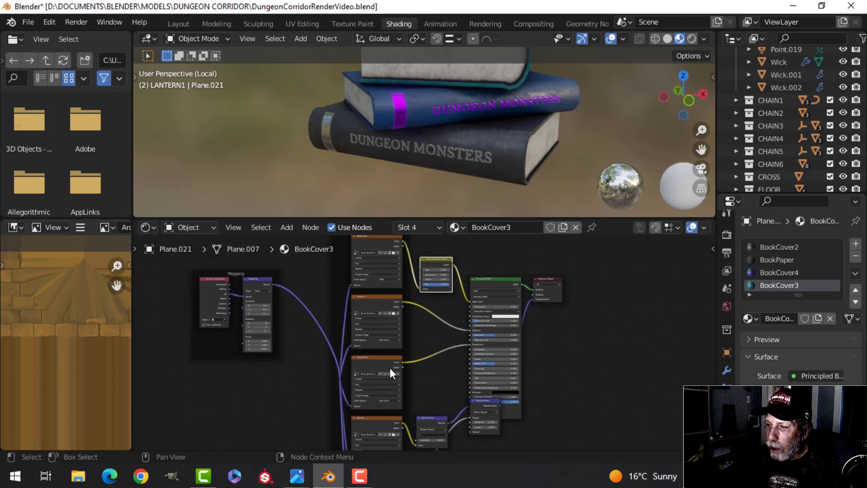
Put the isolated book stack back in Solid shading and return to a view down the whole corridor in the Layout workspace
middle_drag(520, 131, 641, 41)
click(667, 39)
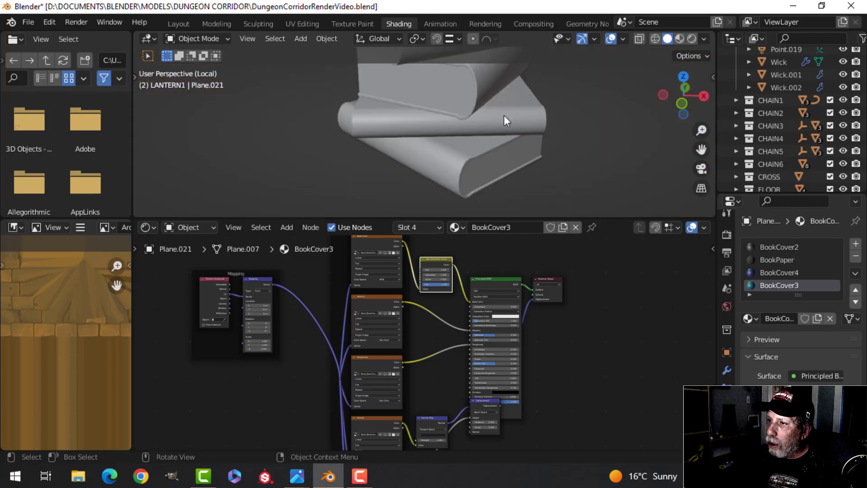
click(178, 23)
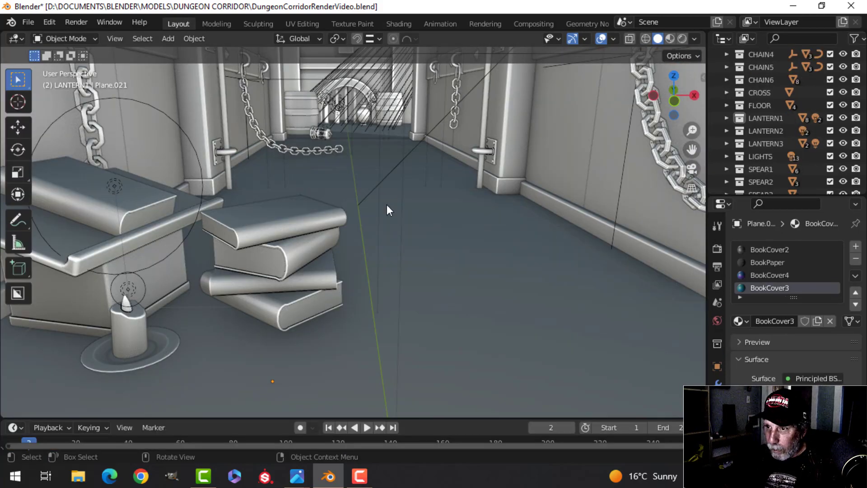
scroll(380, 217, down, 8)
middle_drag(368, 236, 397, 216)
scroll(373, 205, up, 5)
middle_drag(497, 223, 481, 217)
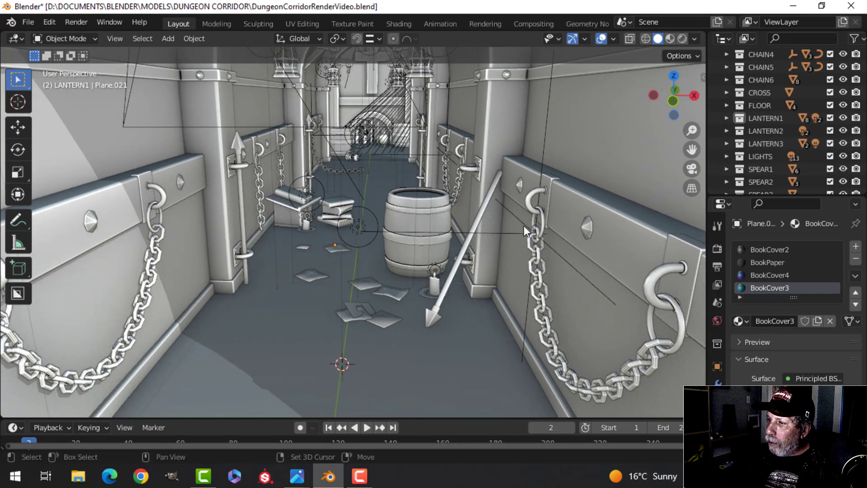
Check the scene's output resolution and compare the corridor framing through Camera and Camera.001
click(718, 248)
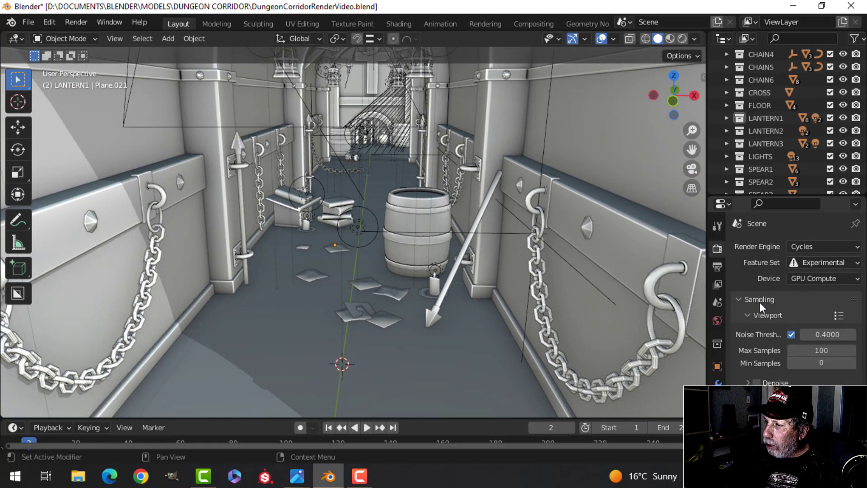
click(718, 267)
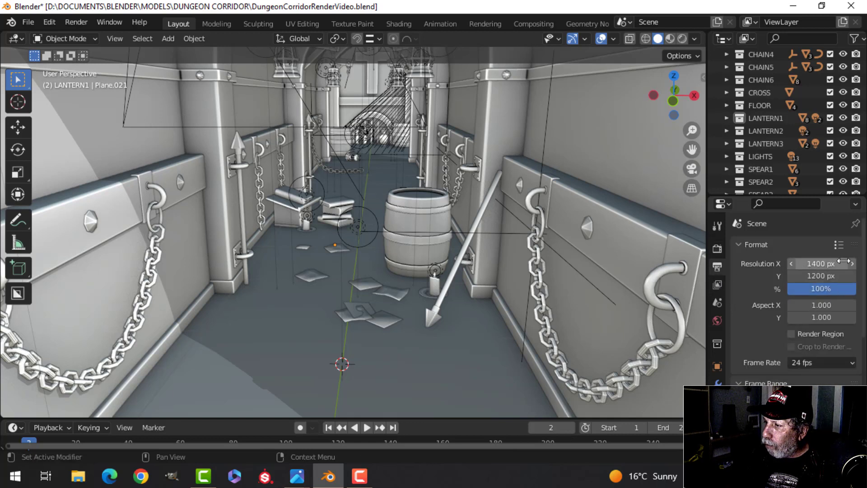
scroll(780, 90, up, 6)
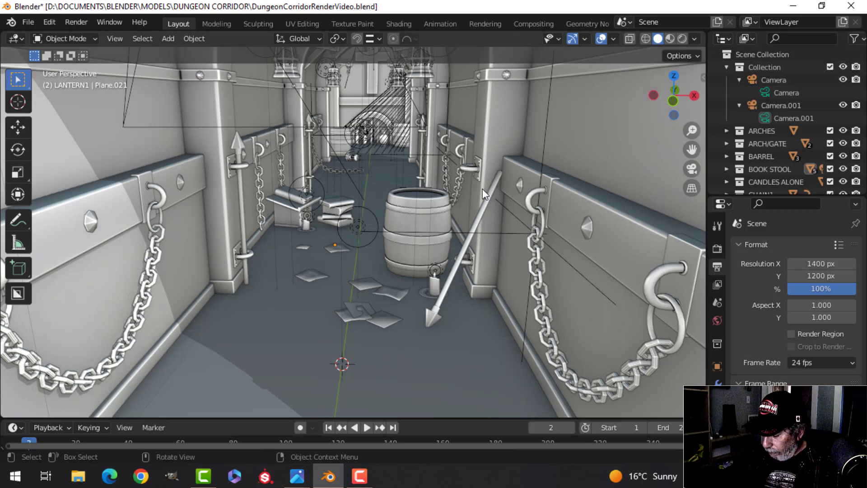
key(KP_0)
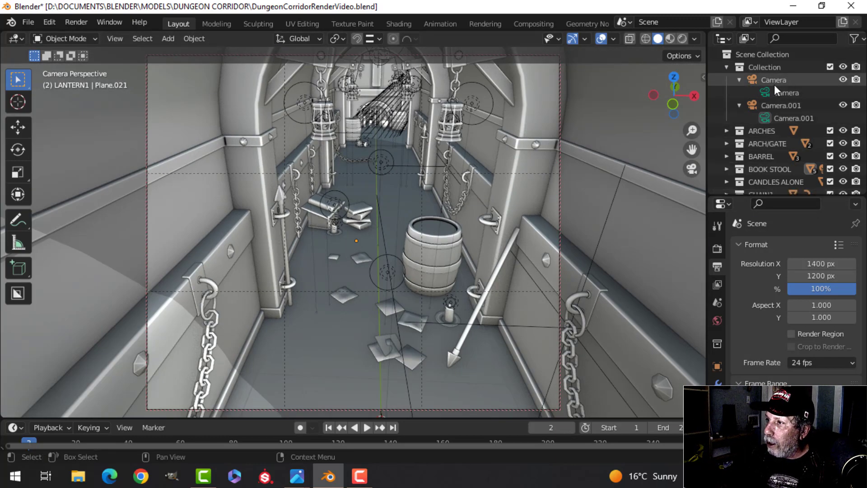
click(777, 88)
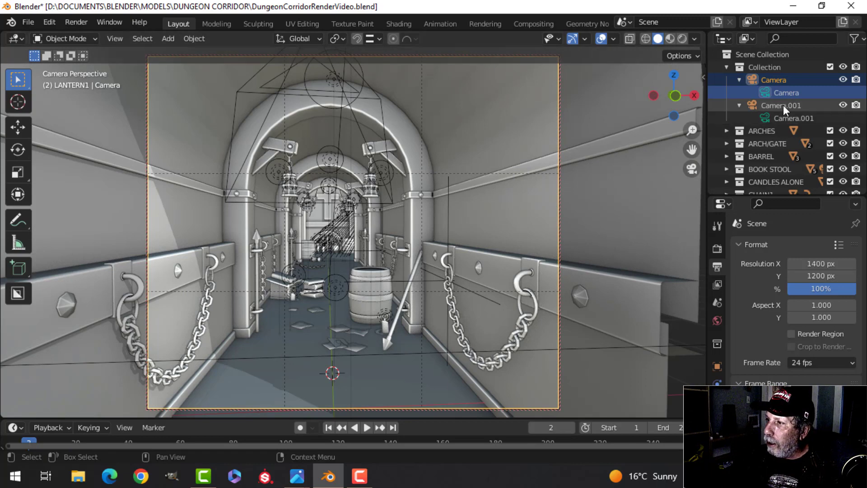
click(787, 117)
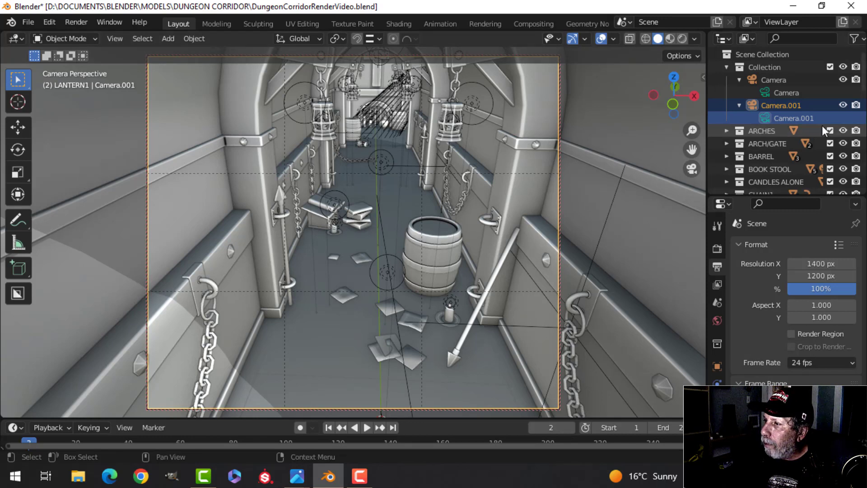
Collapse the cameras' collection and examine the Cycles sampling settings for viewport and render
click(727, 67)
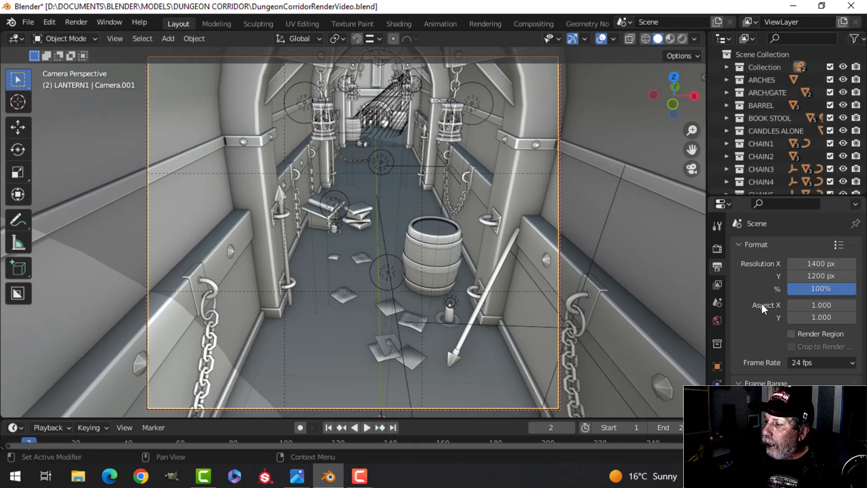
click(718, 249)
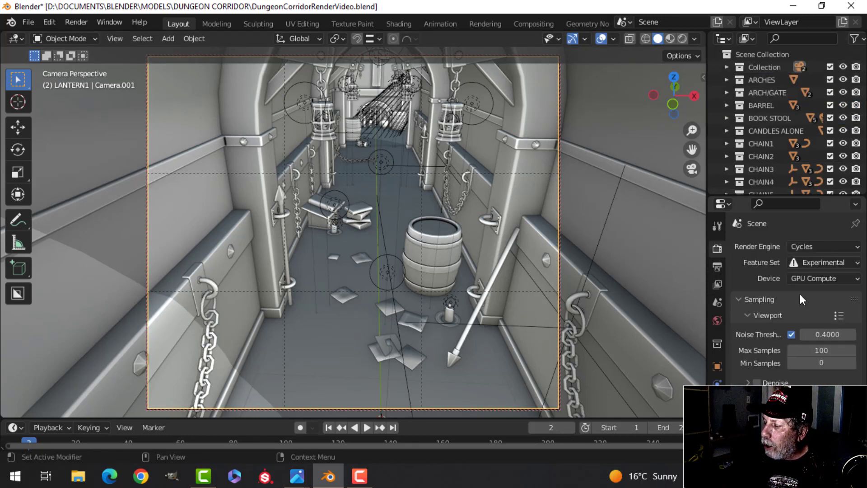
scroll(790, 330, down, 3)
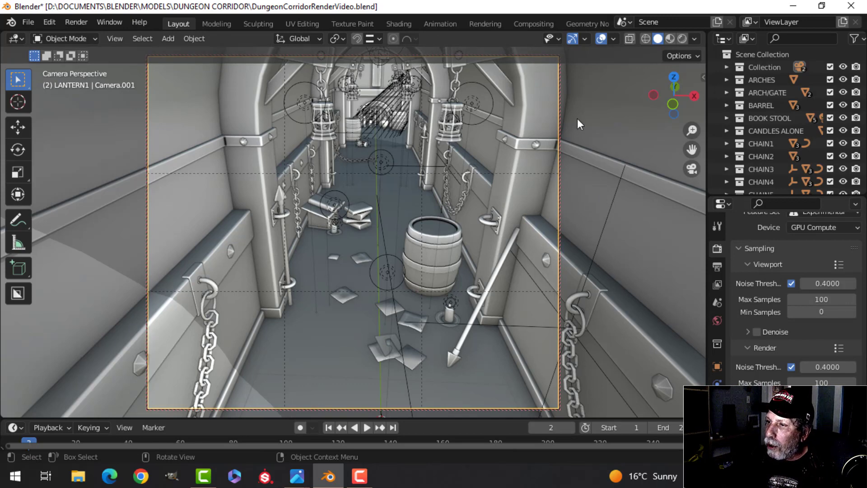
Examine the compositing node tree from Render Layers through Glare and Color Balance to the Composite and Viewer outputs
click(534, 23)
scroll(284, 264, down, 2)
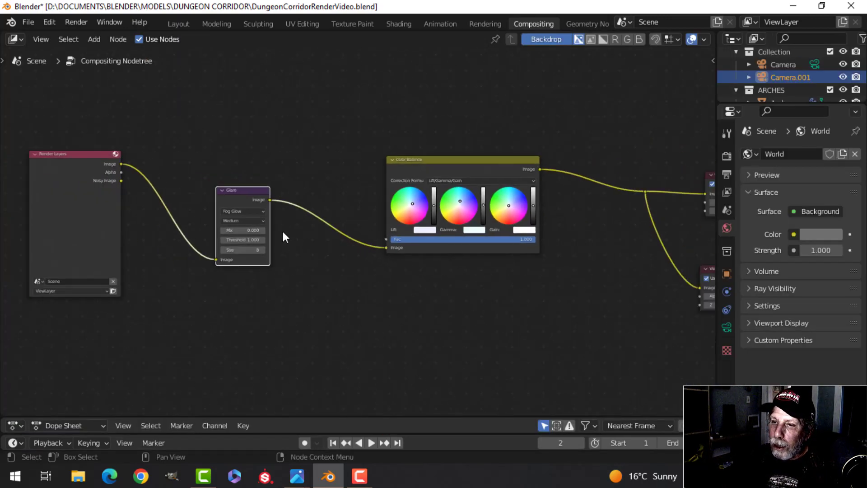
middle_drag(281, 237, 360, 231)
scroll(371, 230, up, 1)
scroll(387, 213, down, 1)
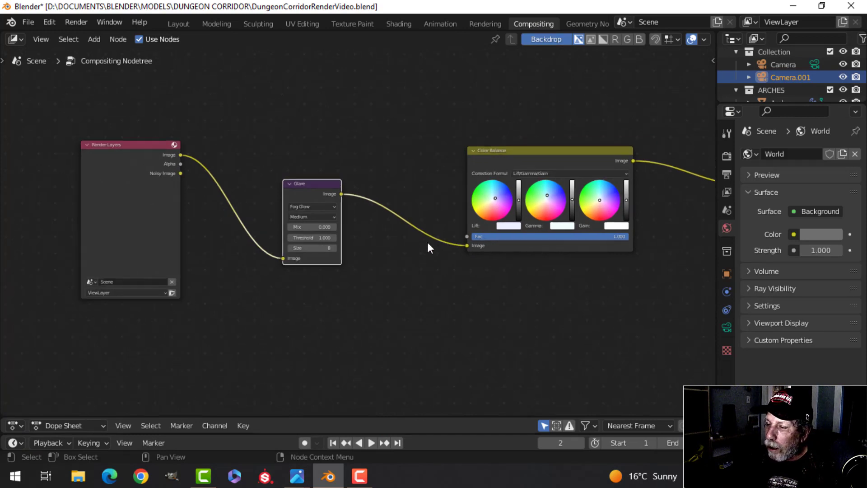
middle_drag(411, 237, 344, 254)
scroll(373, 248, up, 1)
scroll(371, 251, down, 2)
middle_drag(644, 259, 484, 223)
scroll(488, 228, up, 1)
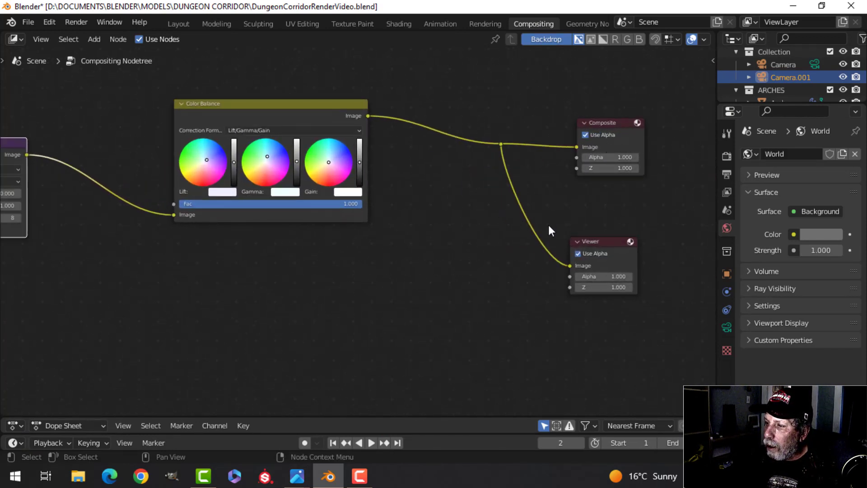
Examine the Color Balance node's lift, gamma and gain and the Glare node's Fog Glow settings up close
middle_drag(493, 240, 548, 263)
scroll(575, 290, up, 1)
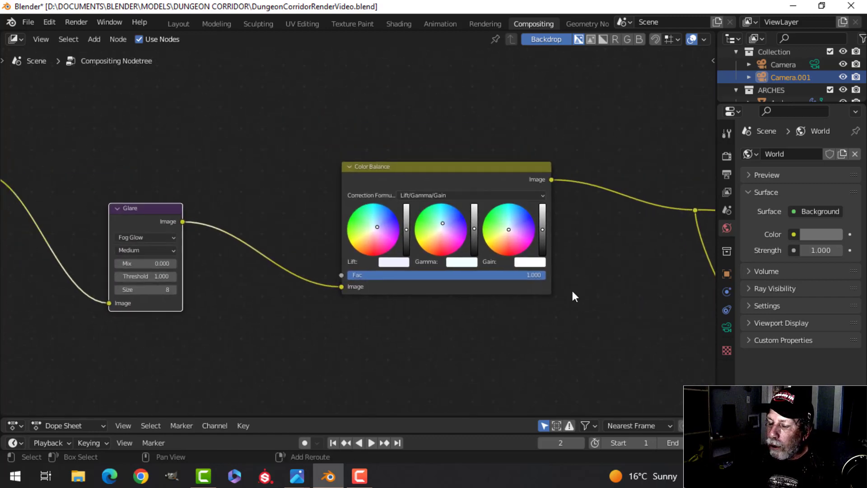
scroll(569, 283, up, 1)
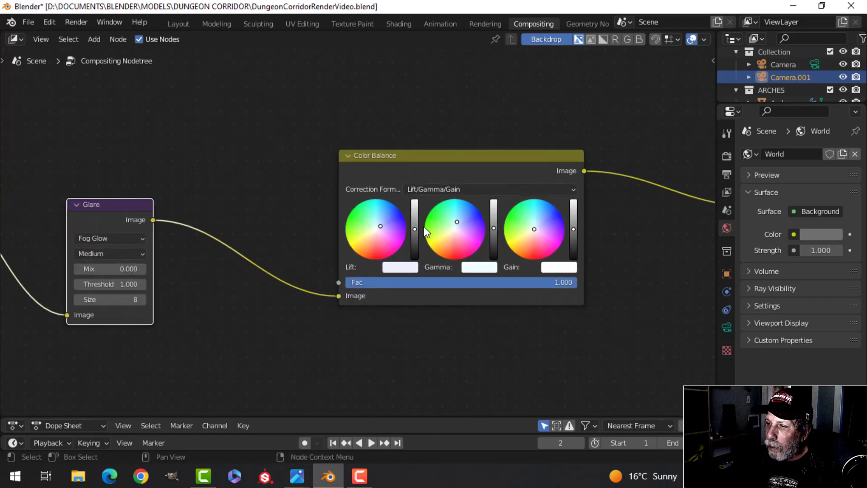
middle_drag(239, 233, 404, 204)
scroll(362, 190, up, 1)
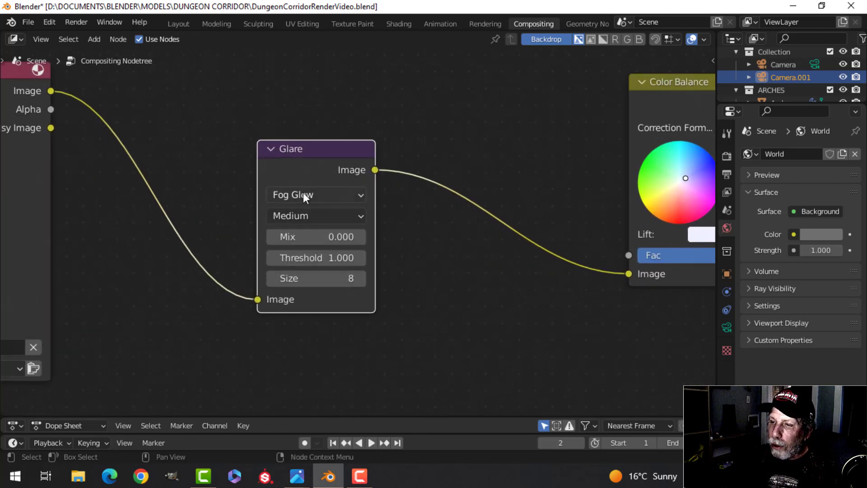
scroll(457, 183, down, 3)
shift+scroll(438, 172, left, 2)
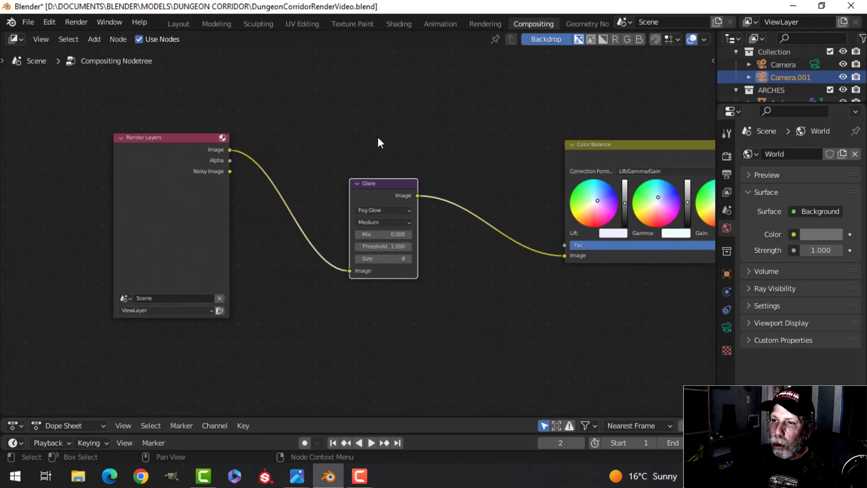
Leave the compositor, switch to GIMP with the DungeonCorridorFINAL1 render and inspect the corridor image up close
click(178, 24)
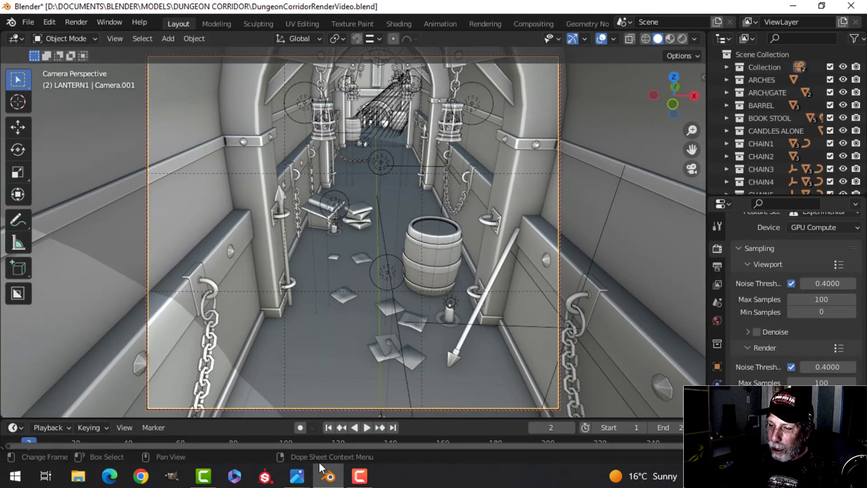
mouse_move(301, 480)
click(280, 398)
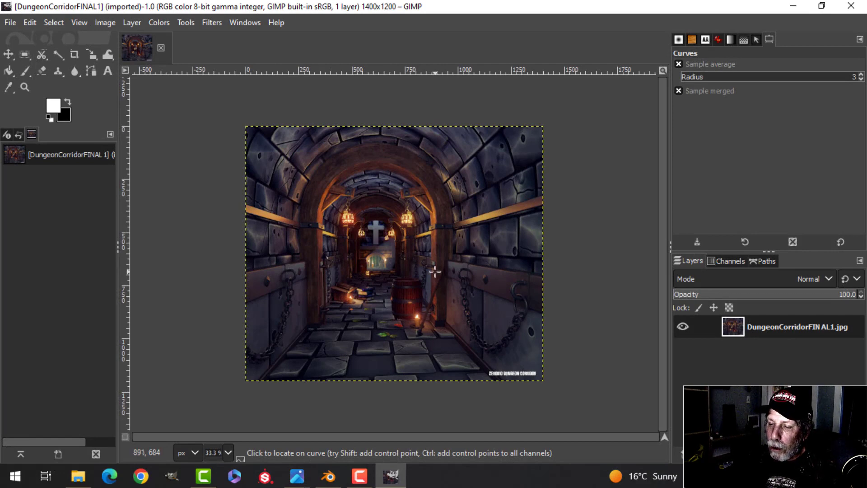
ctrl+scroll(482, 281, up, 2)
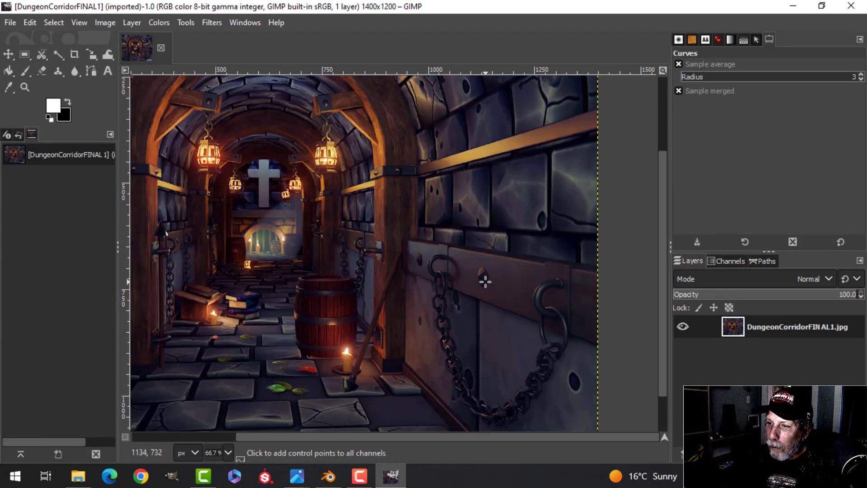
ctrl+scroll(430, 264, down, 2)
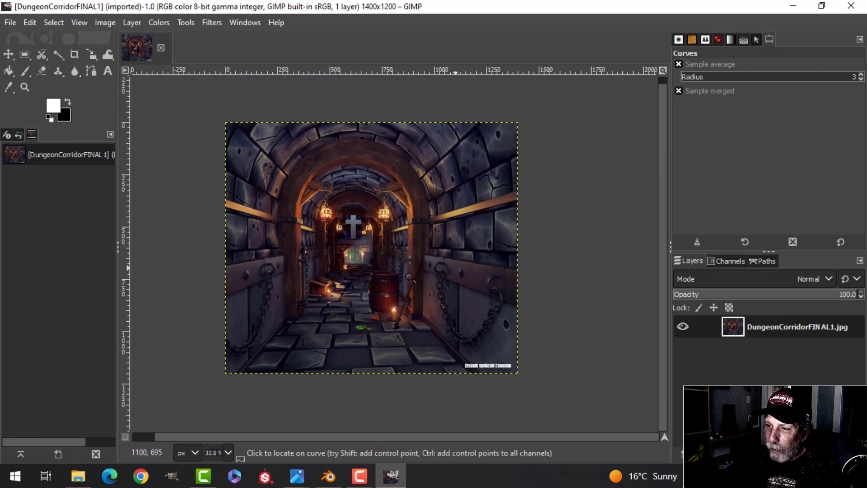
key(ctrl)
click(555, 270)
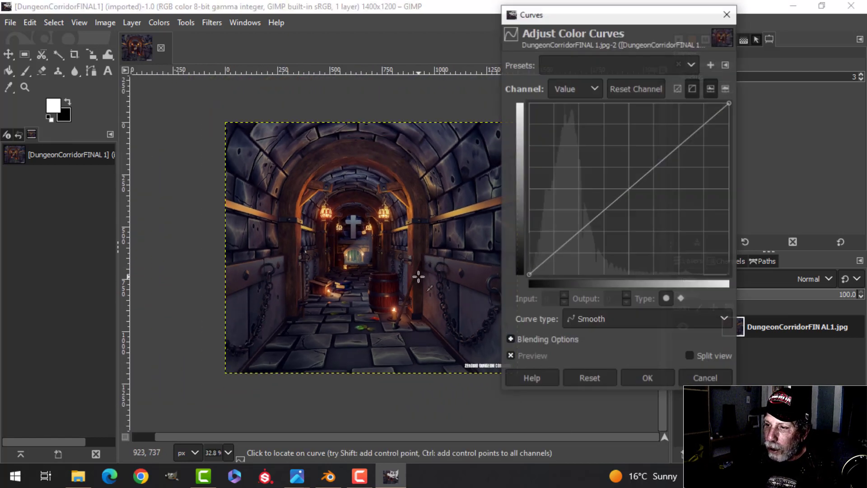
click(727, 14)
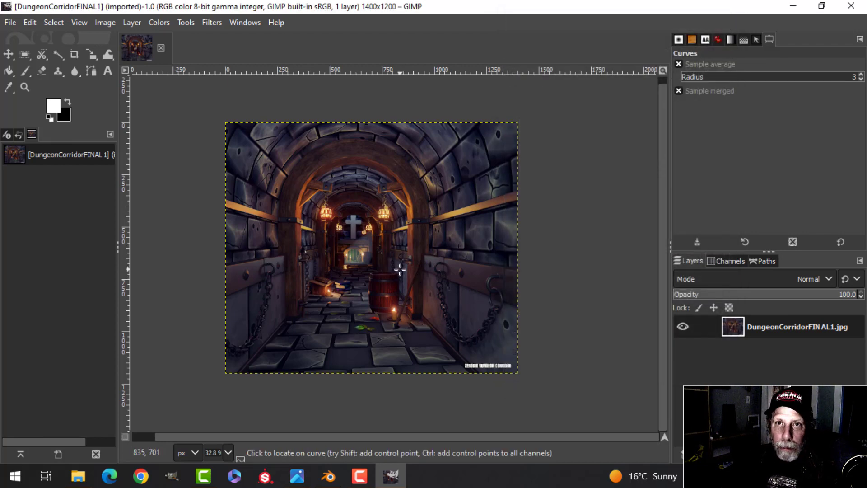
Preview Sharpen (Unsharp Mask) on the render using the saved custom preset with radius 1.012 and amount 0.500, and discard it
scroll(382, 257, up, 1)
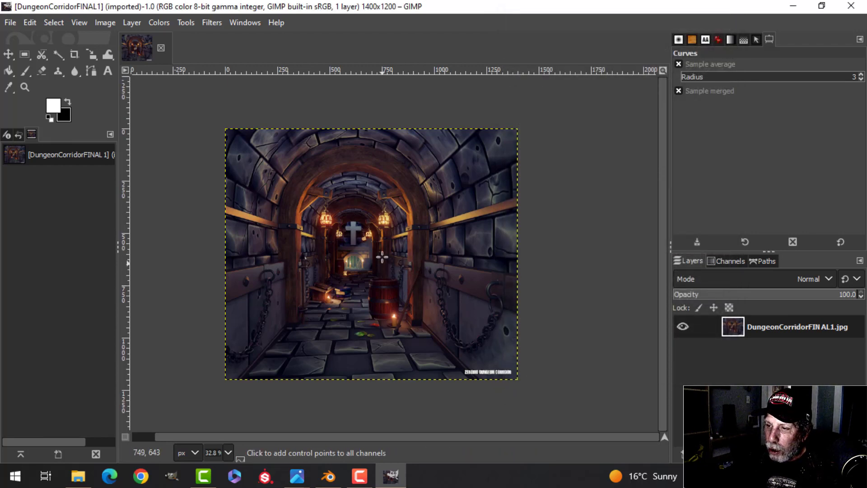
ctrl+scroll(382, 257, up, 1)
drag(479, 438, 412, 438)
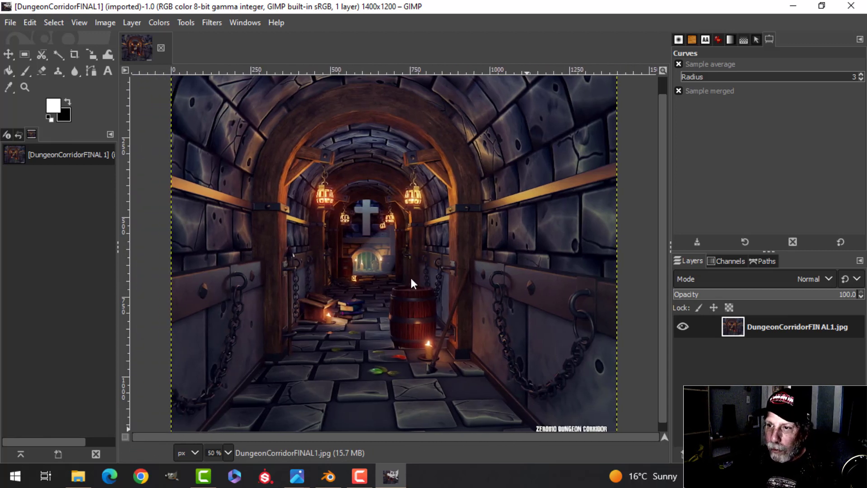
click(217, 25)
mouse_move(247, 118)
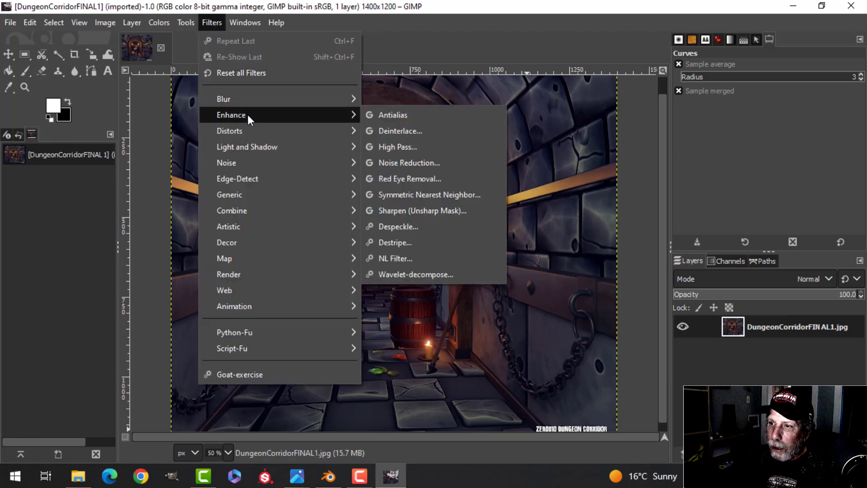
click(407, 210)
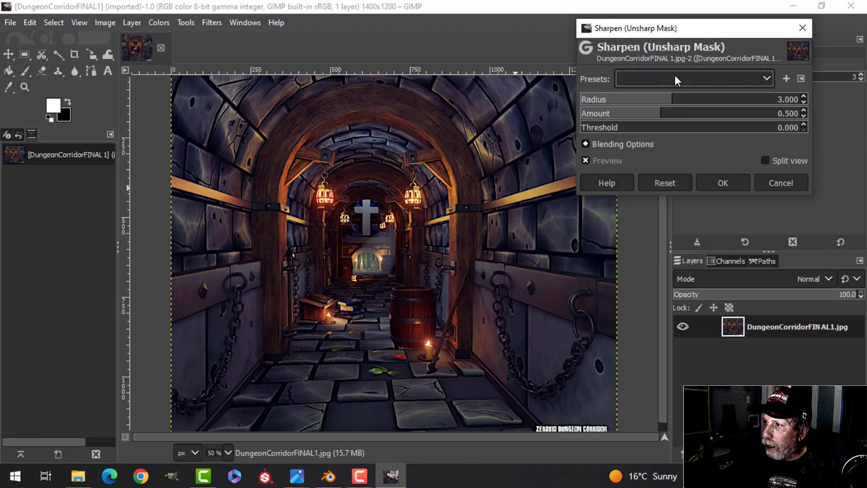
click(768, 80)
click(666, 259)
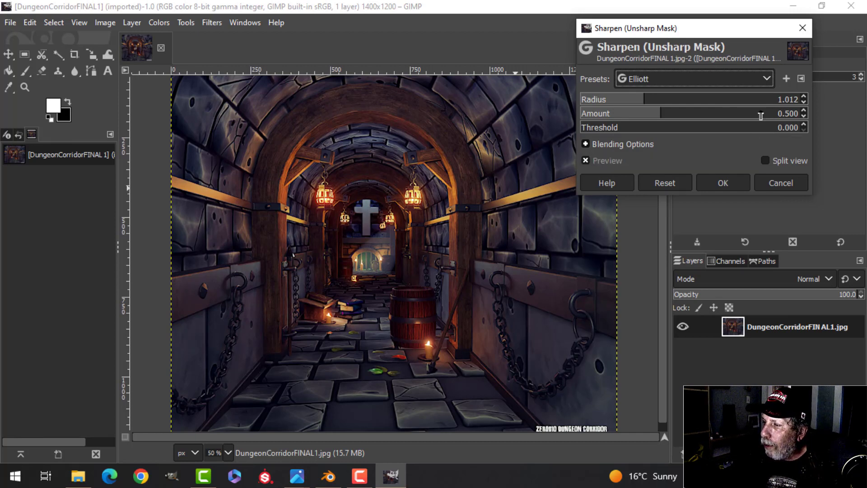
click(781, 184)
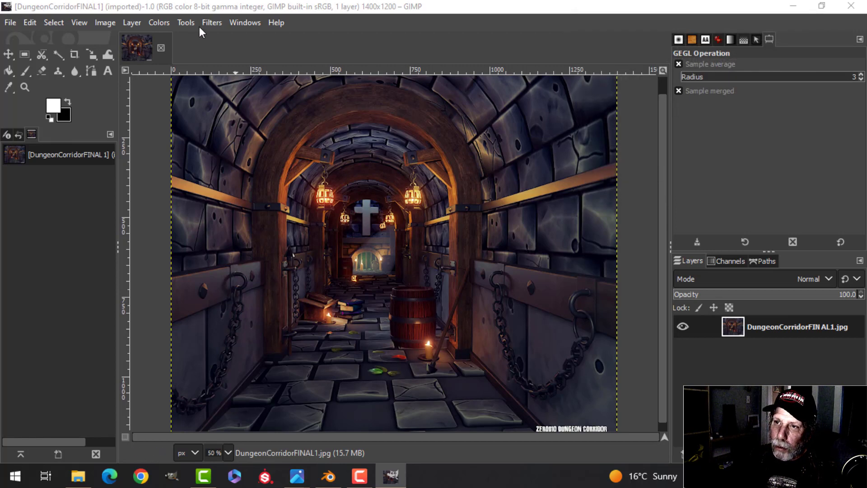
Try a midtone Color Balance on the render with Cyan-Red at -11.0 and Yellow-Blue at -9.3, and discard it
click(159, 22)
click(185, 38)
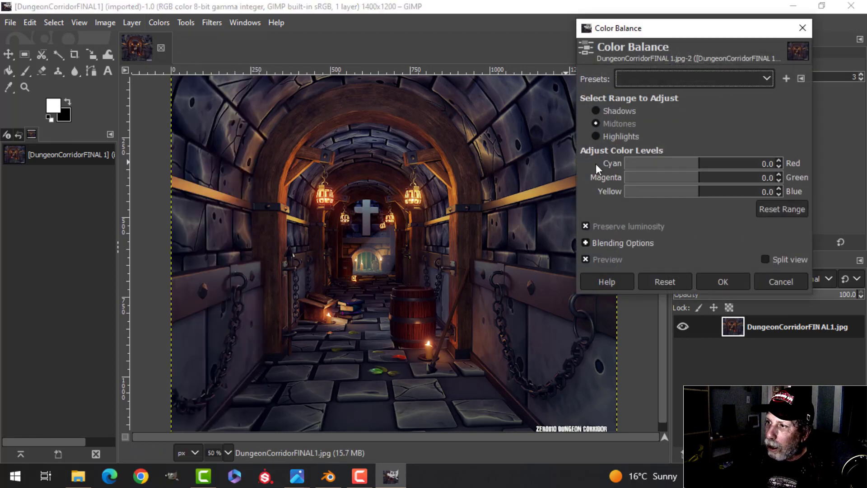
click(692, 162)
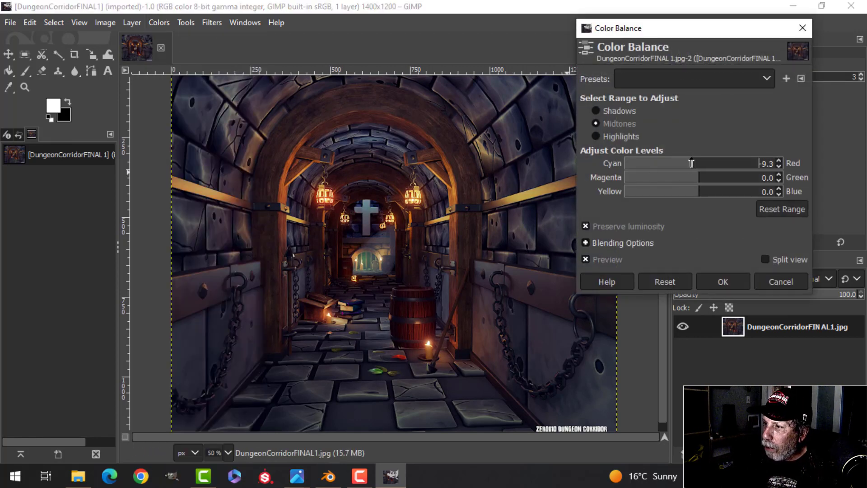
drag(699, 194, 695, 193)
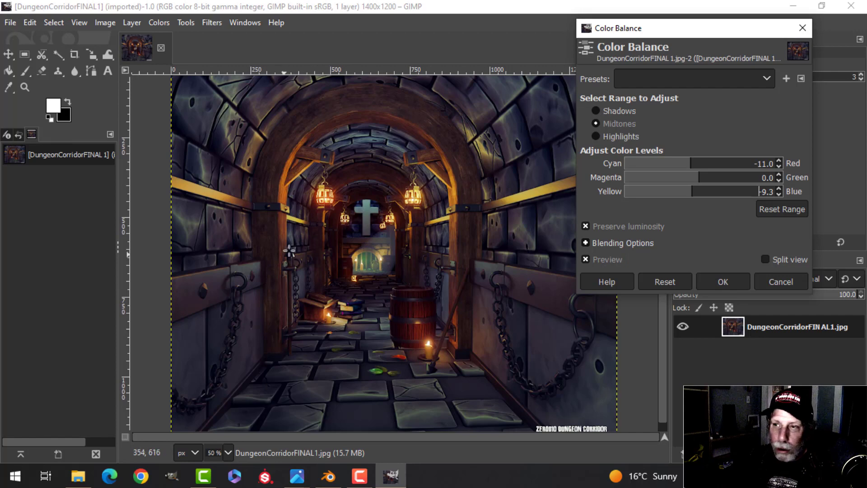
click(778, 282)
Try an S-shaped Value curve on the render, darkening the shadows at input 85, output 75 and lifting the highlights, and discard it
click(155, 26)
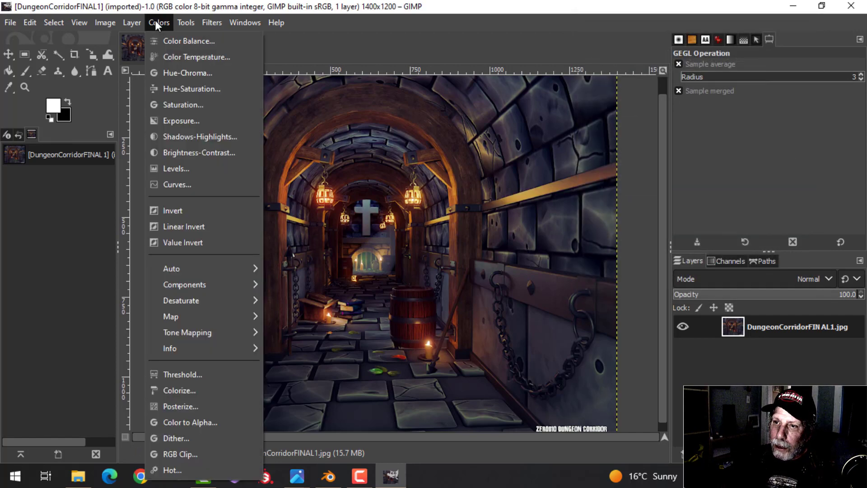
click(176, 185)
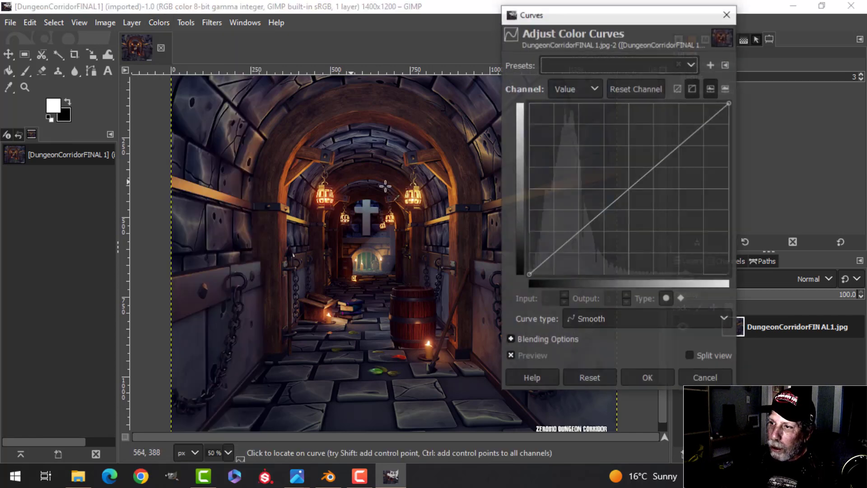
drag(673, 154, 662, 147)
drag(593, 214, 596, 224)
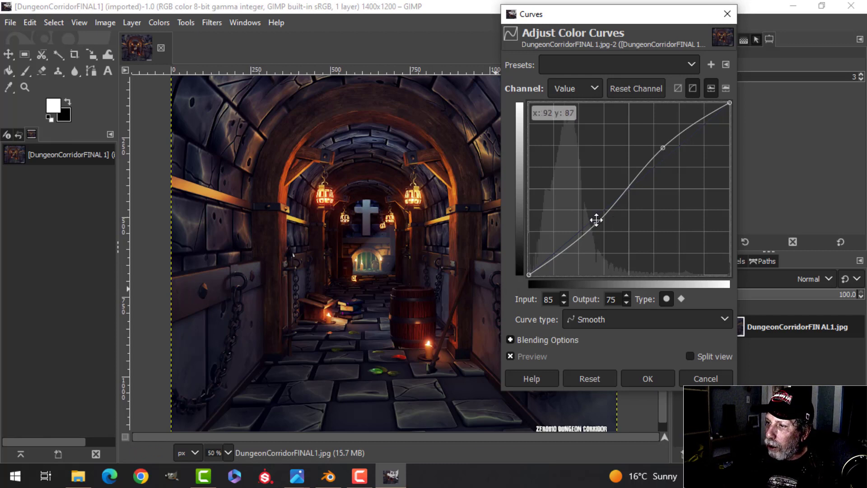
click(704, 379)
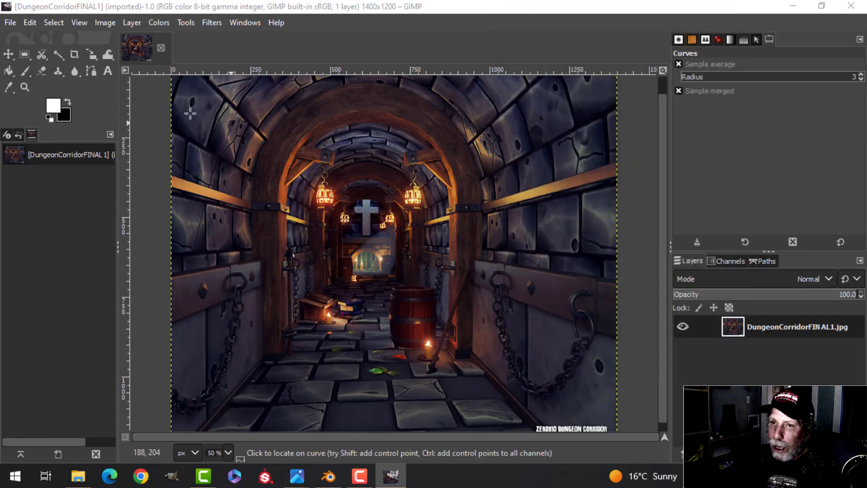
click(10, 22)
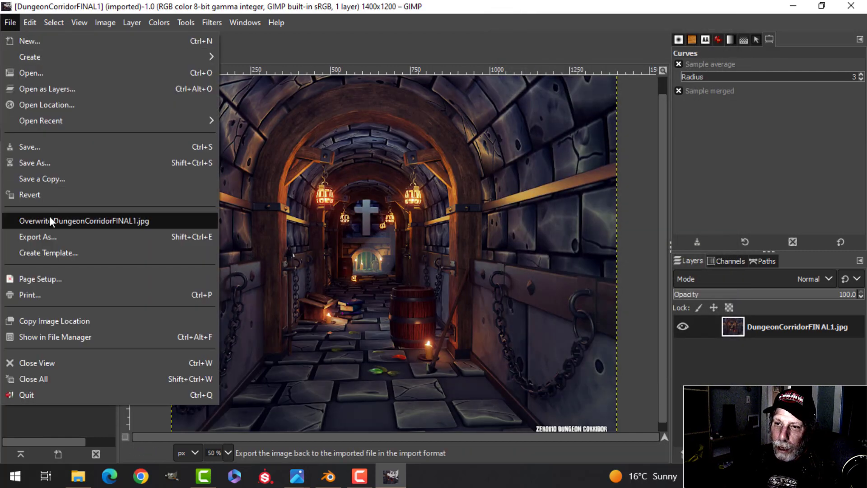
click(713, 7)
click(851, 6)
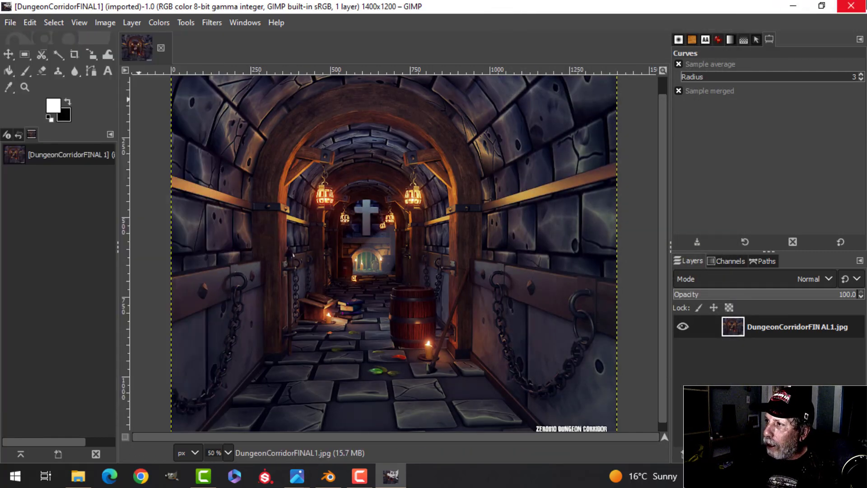
key(Return)
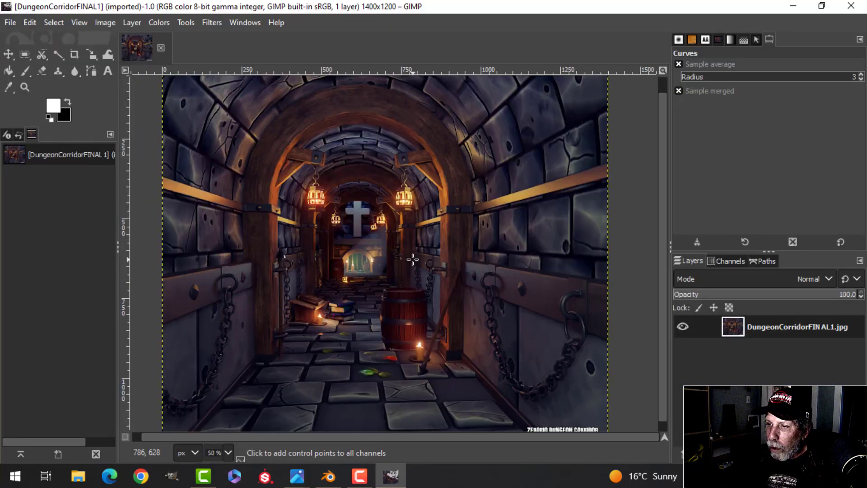
ctrl+scroll(409, 259, down, 1)
ctrl+scroll(407, 259, up, 1)
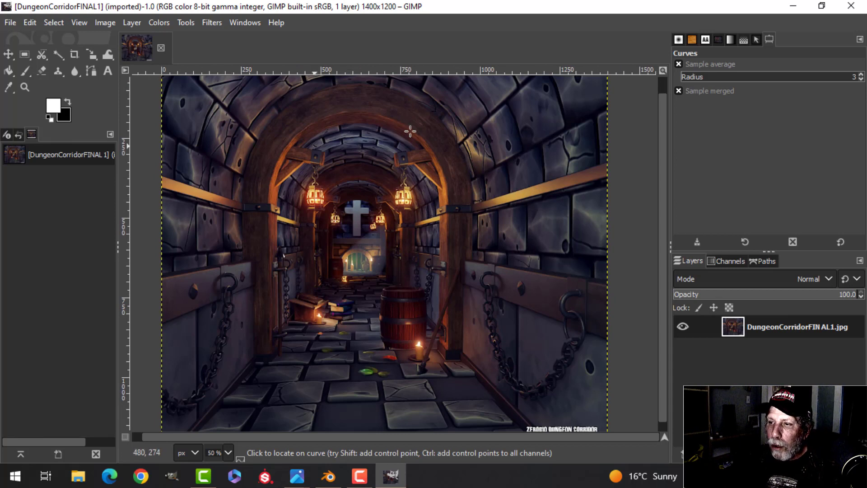
Preview Desaturate in Luminance mode on the render and discard it
click(160, 23)
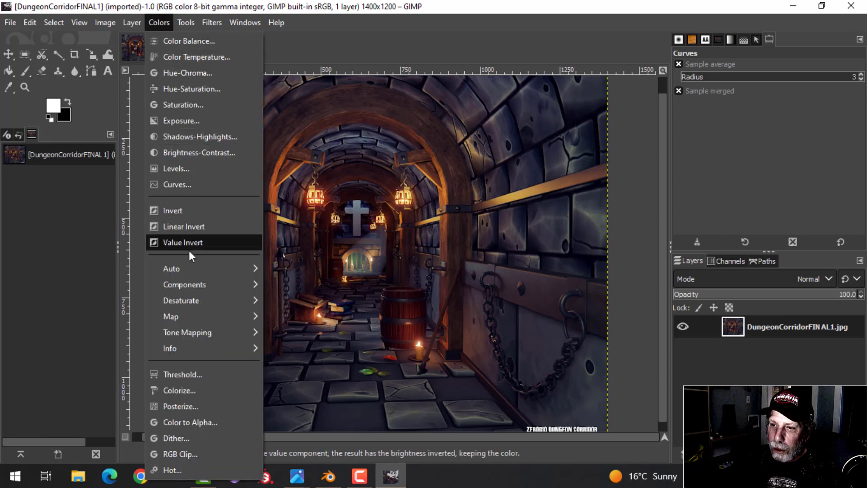
mouse_move(192, 301)
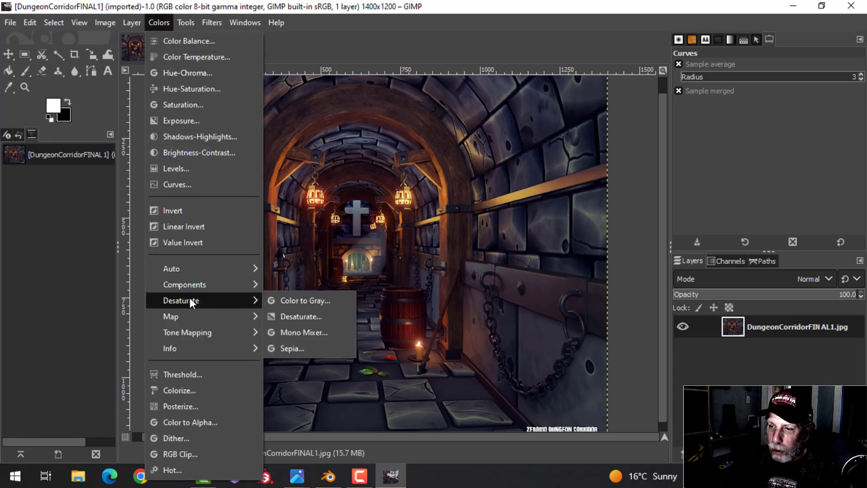
click(301, 316)
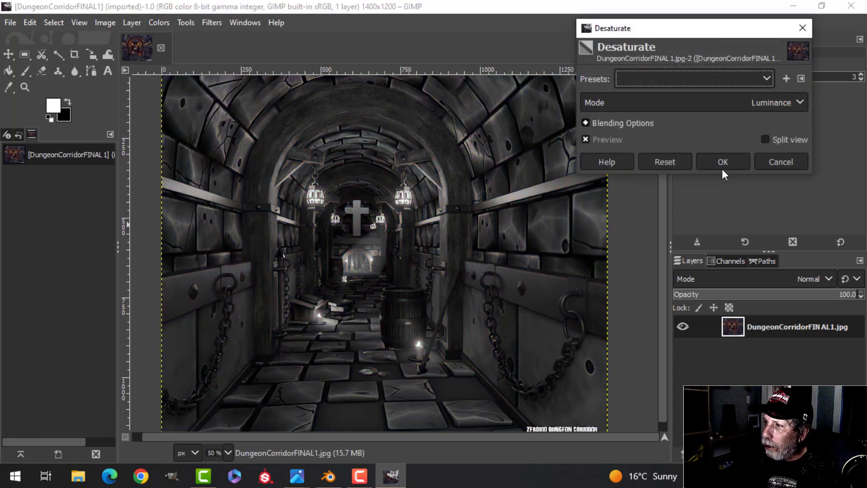
click(780, 162)
Convert the render to grayscale with Color to Gray, using radius 300, 4 samples and 10 iterations
click(159, 23)
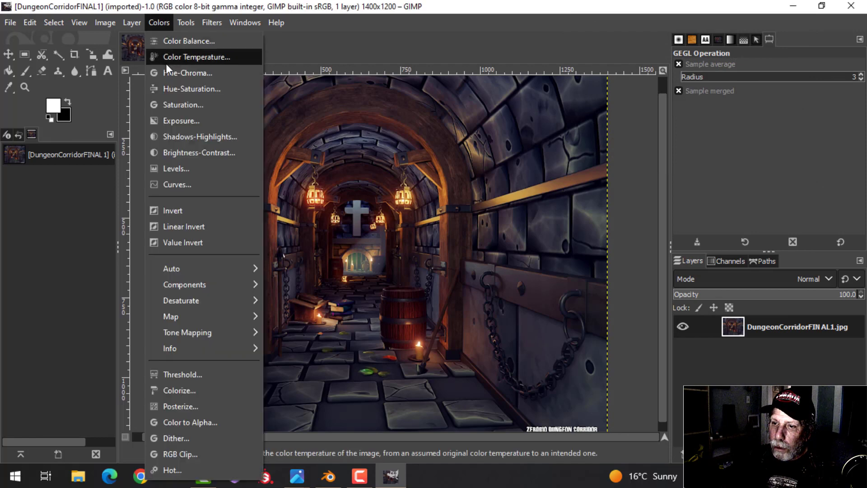
mouse_move(194, 300)
click(294, 301)
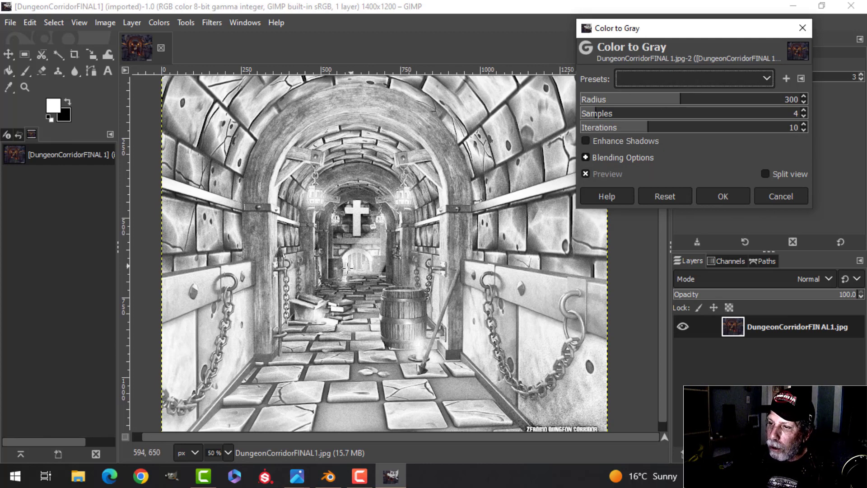
click(730, 199)
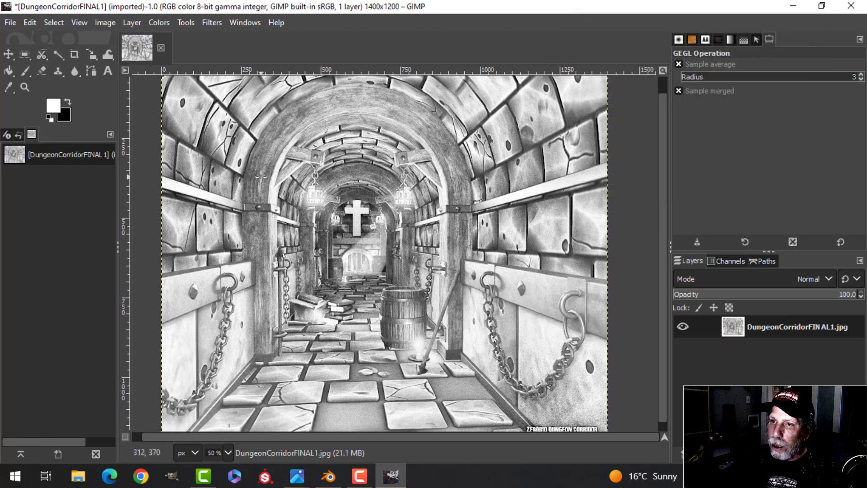
Try Brightness-Contrast on the grayscale render with brightness -60 and contrast 30, and discard it
click(159, 23)
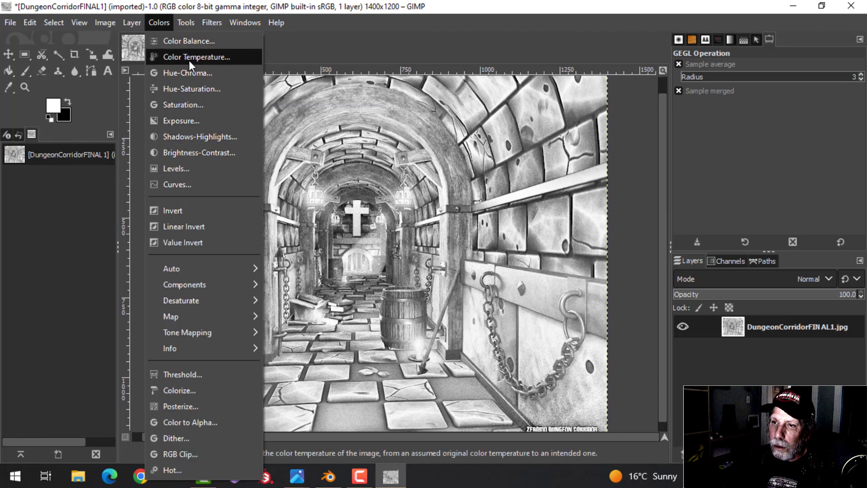
click(199, 153)
drag(230, 129, 198, 131)
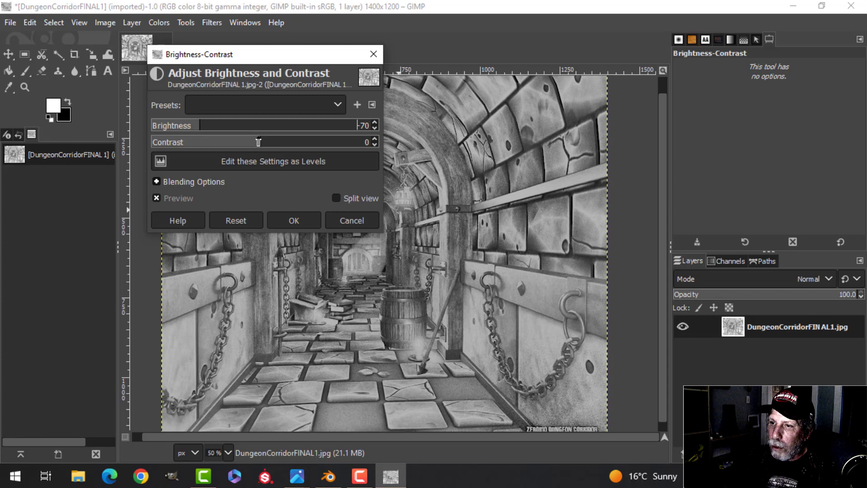
drag(259, 142, 287, 142)
click(209, 126)
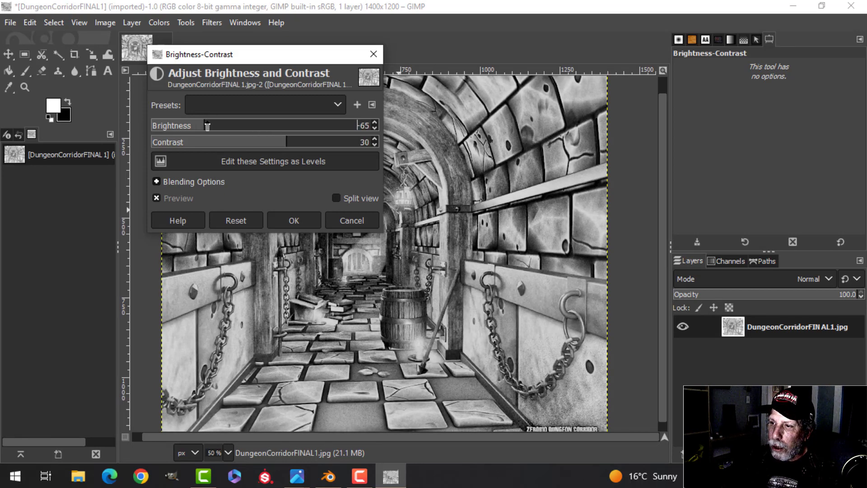
click(294, 221)
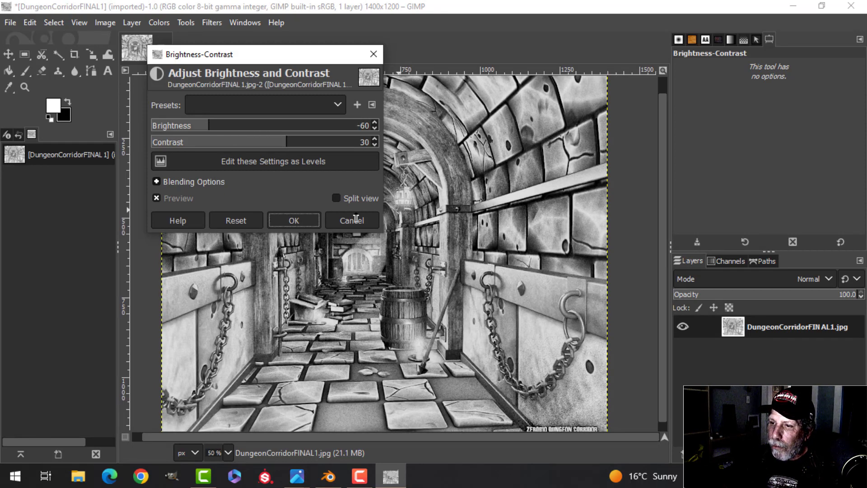
click(373, 54)
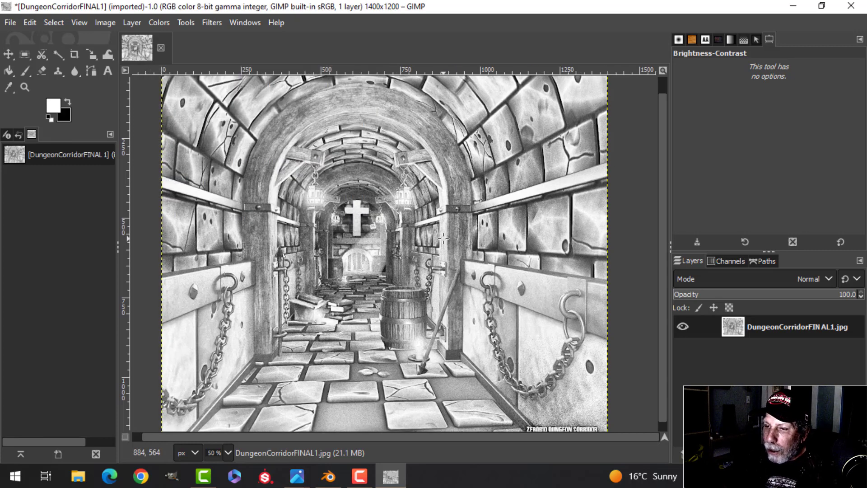
Close GIMP without saving the changes and inspect the colour DungeonCorridorFINAL1.jpg render in the image viewer
click(851, 6)
click(186, 192)
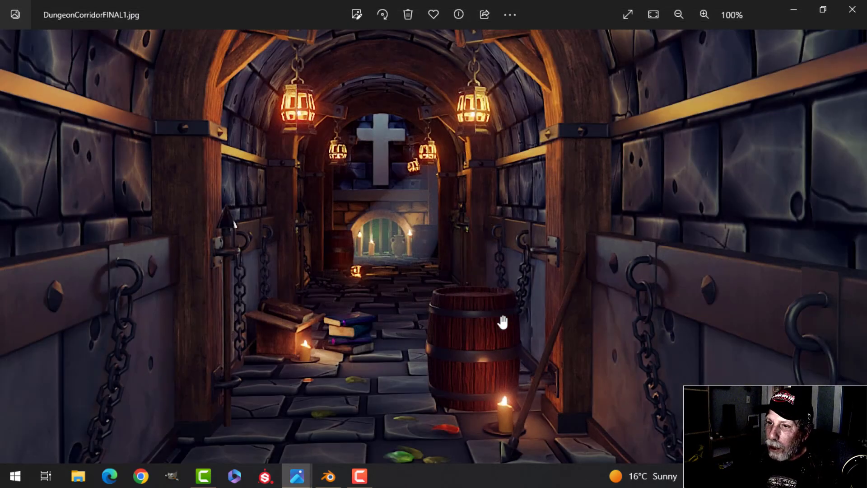
scroll(500, 312, down, 2)
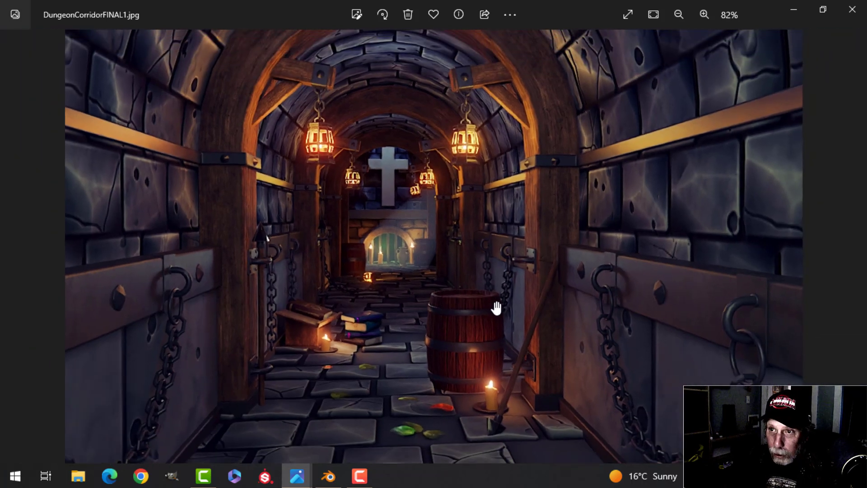
scroll(496, 309, up, 1)
mouse_move(478, 234)
mouse_down()
mouse_move(465, 286)
mouse_move(466, 234)
mouse_up()
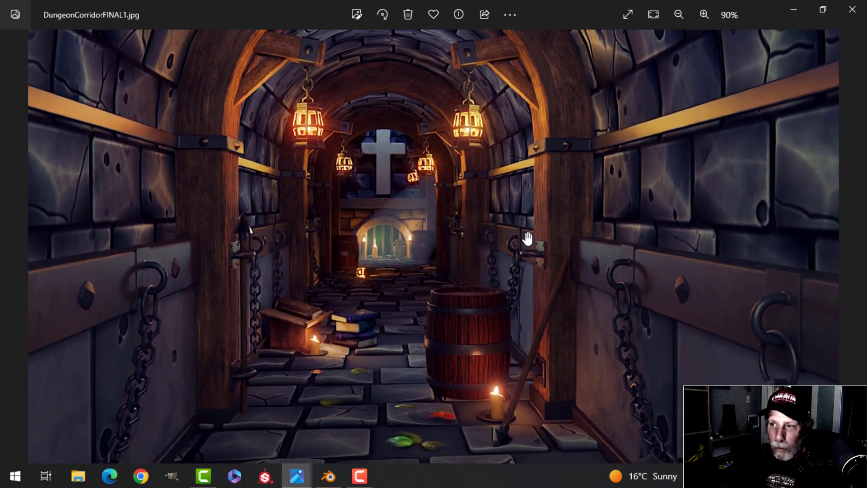